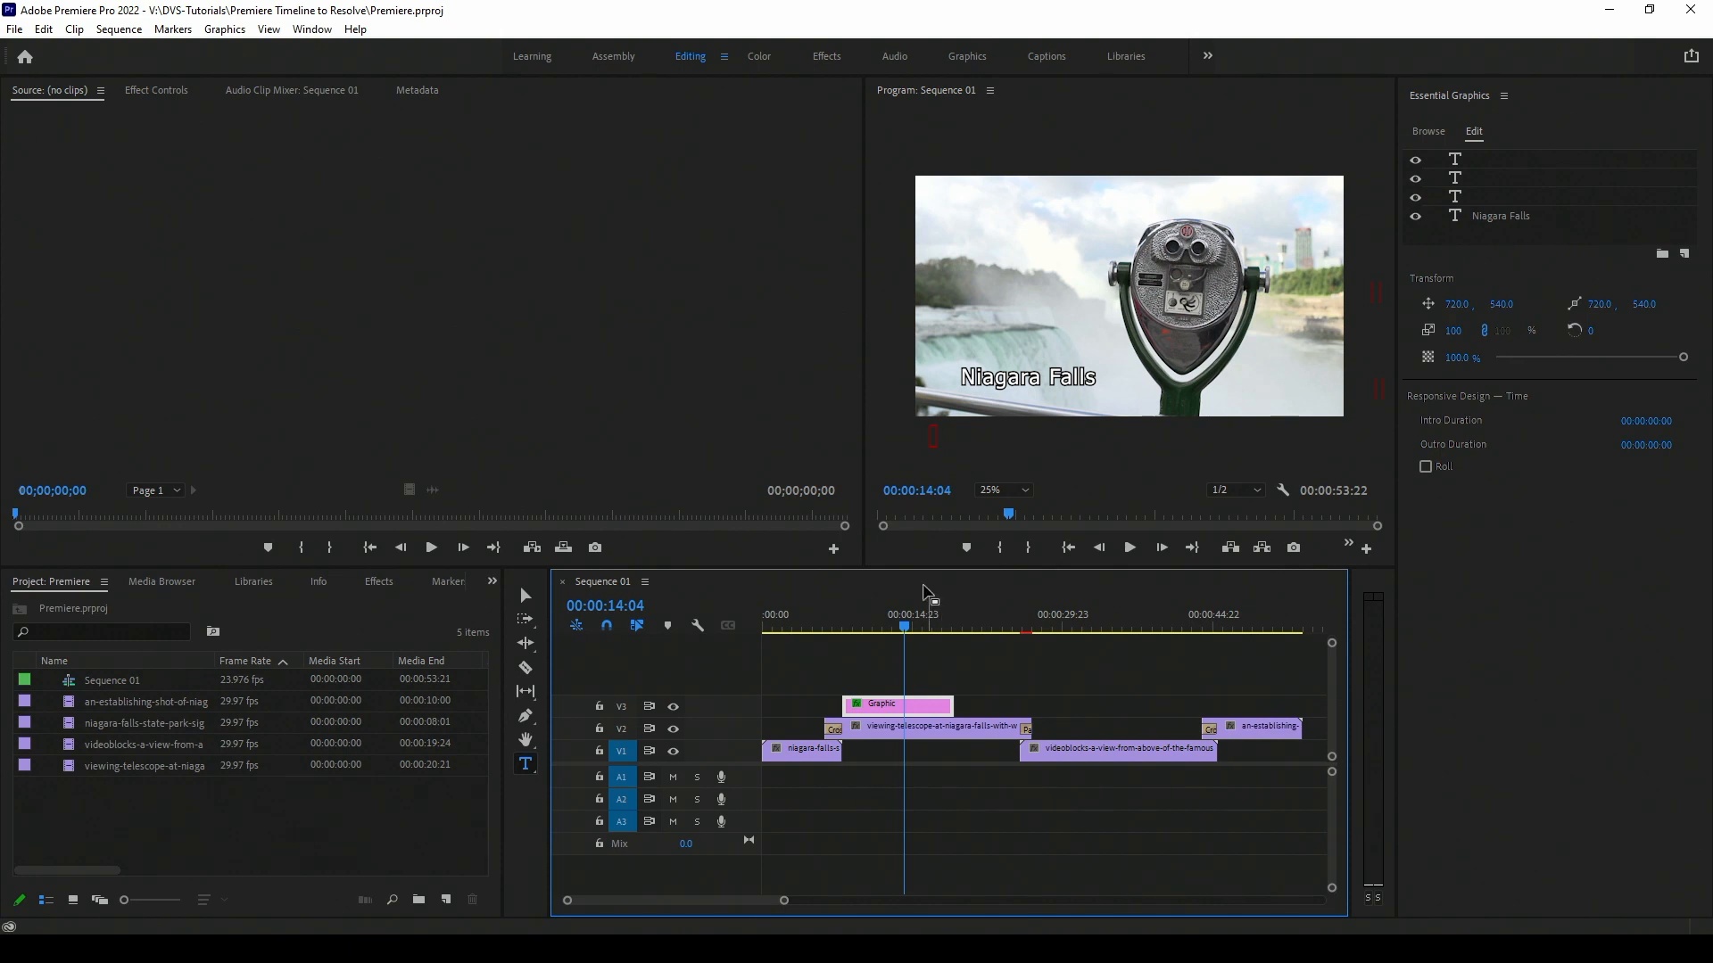
Scrub the playhead through Sequence 01 to preview the title graphic and the page-peel transition.
drag(912, 629, 905, 667)
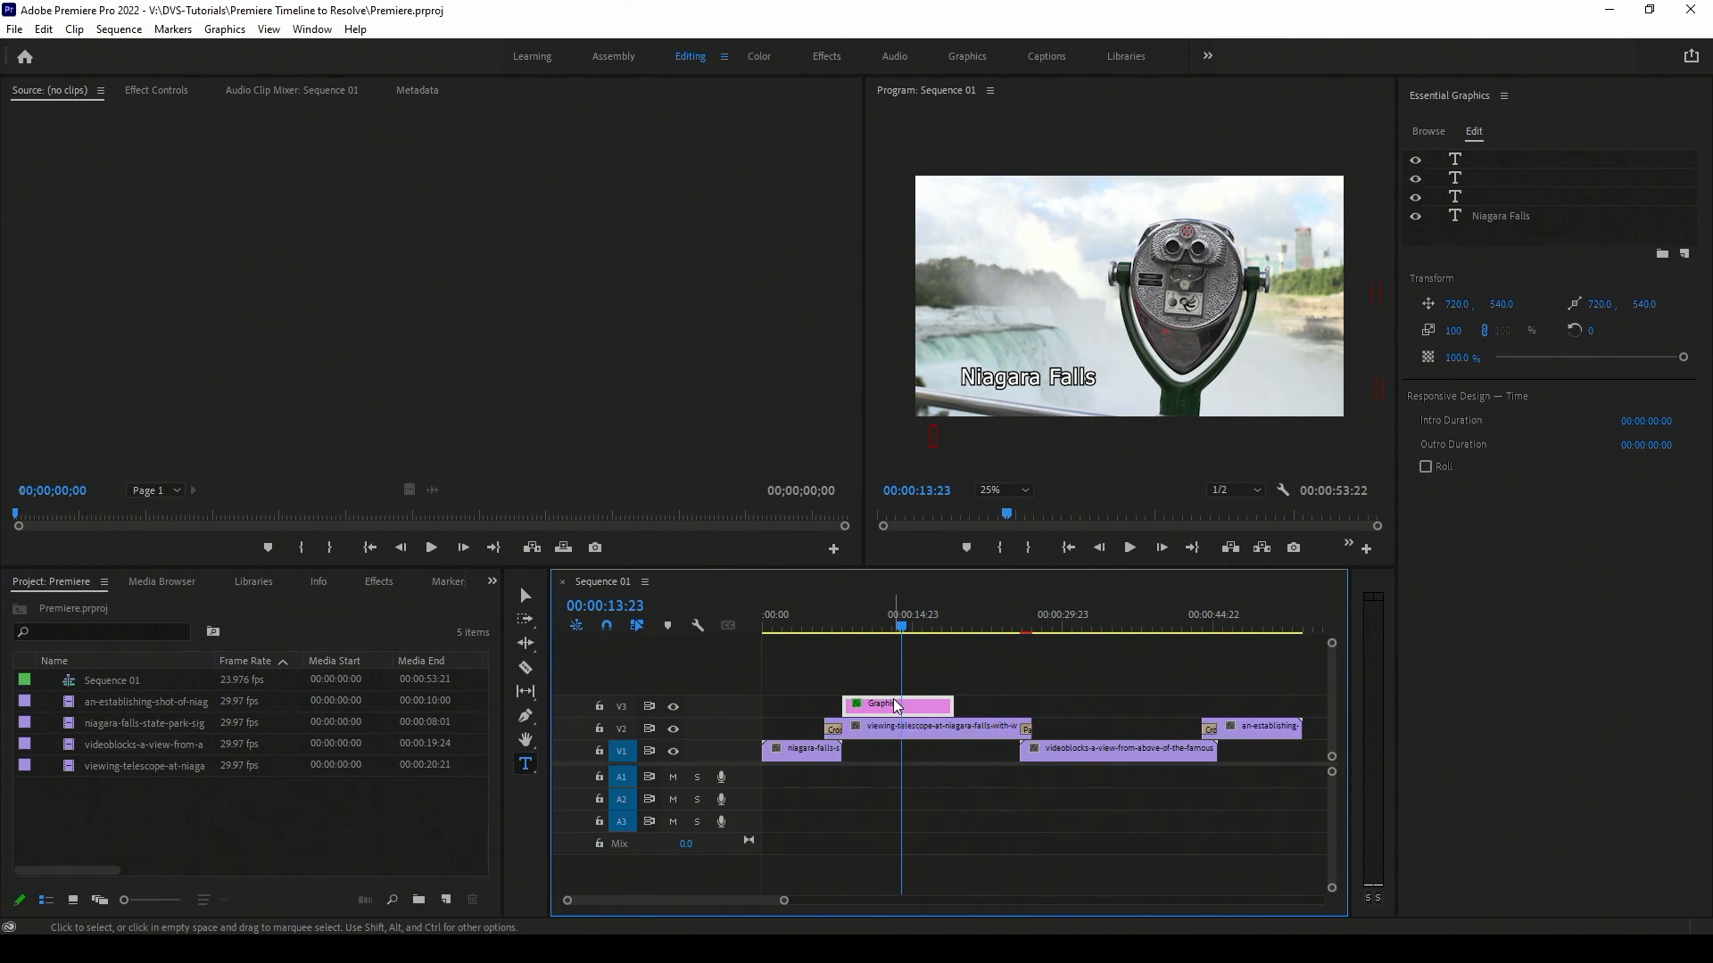
drag(903, 632, 1018, 636)
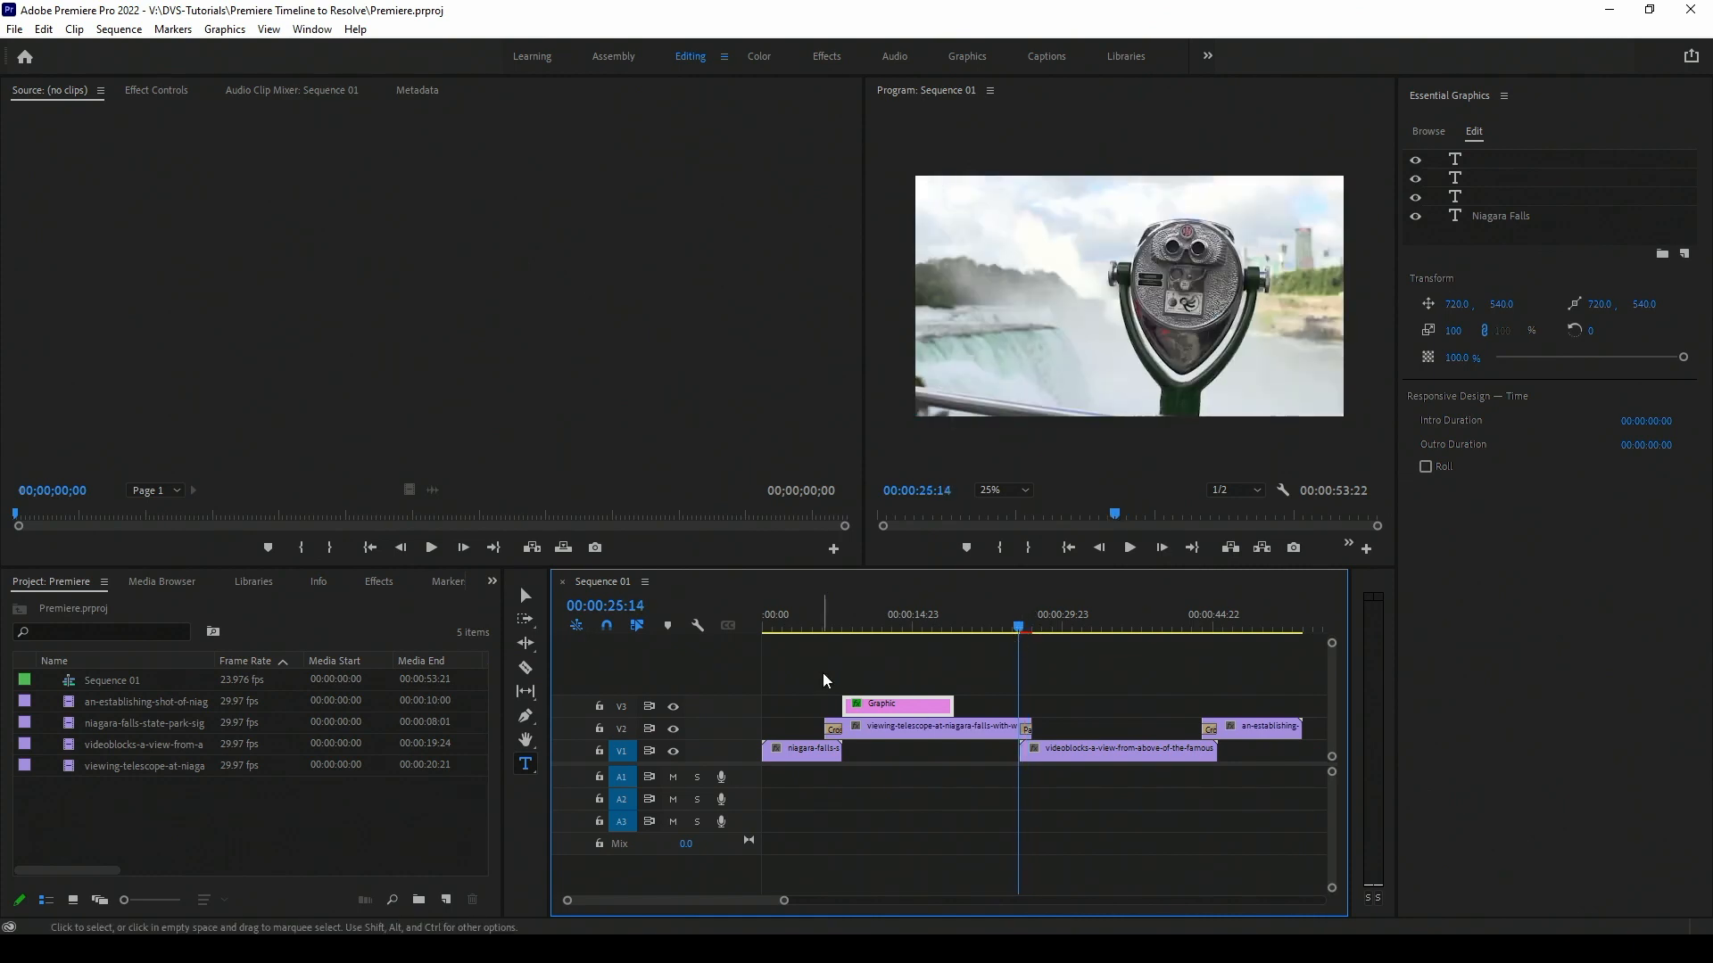
Export the sequence as an AAF file named Sequence 01.aaf with default settings, then review and close the export log.
click(14, 28)
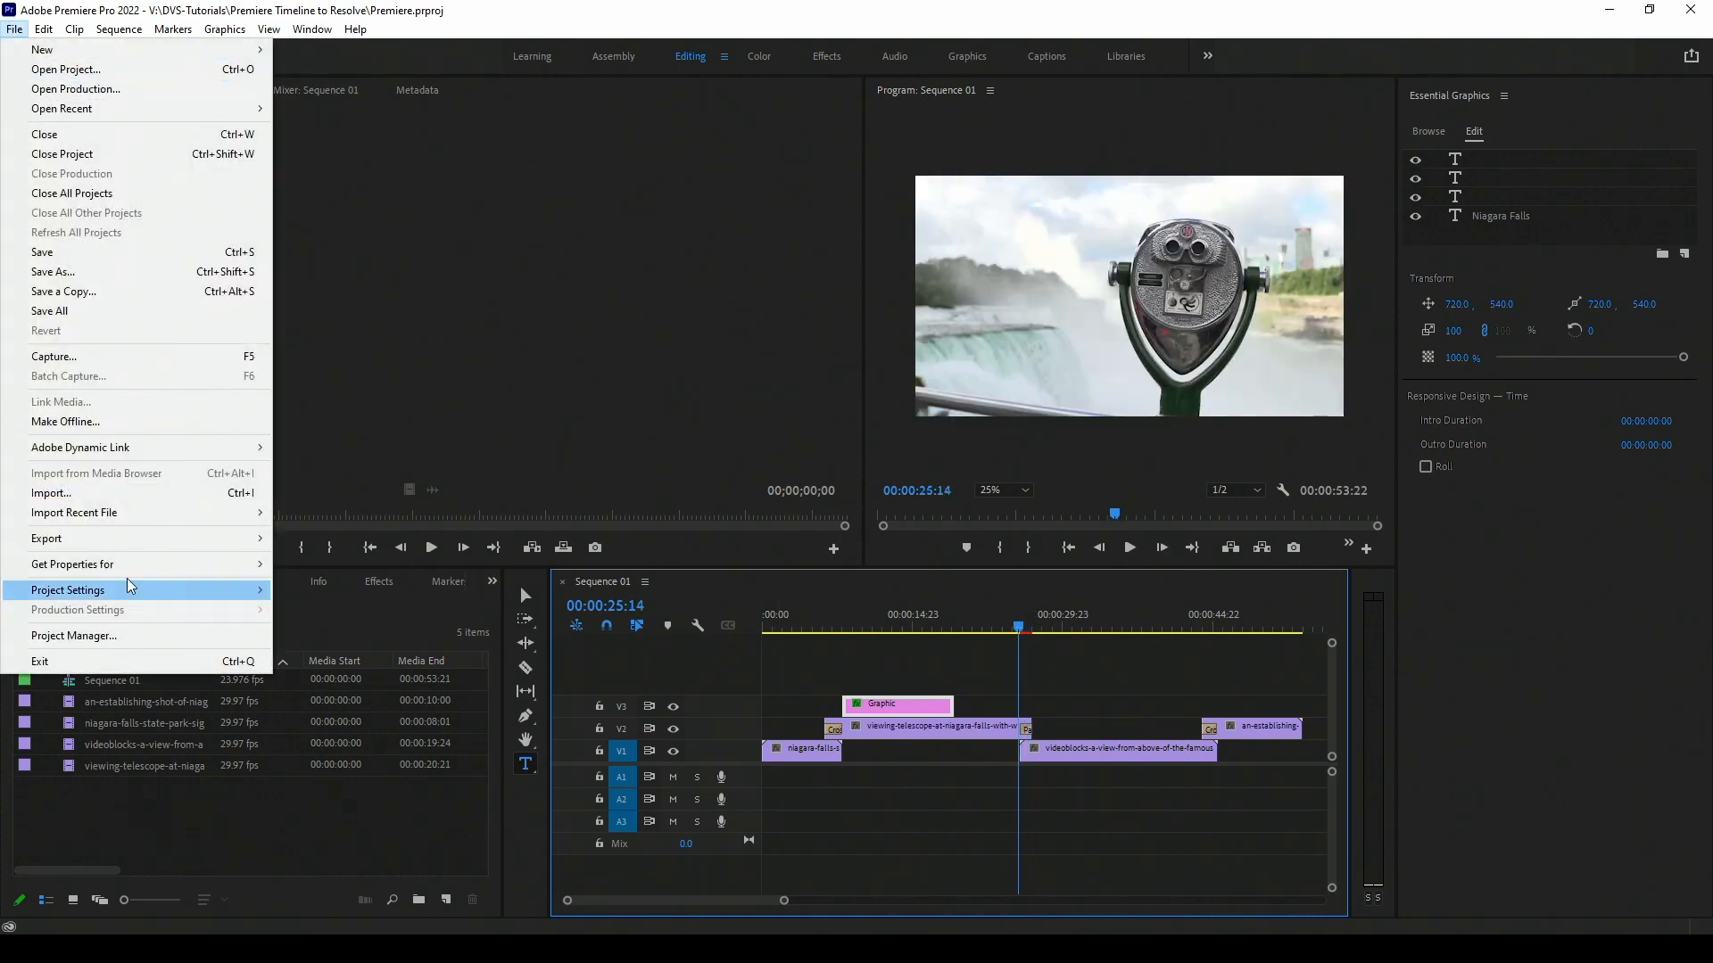
mouse_move(138, 544)
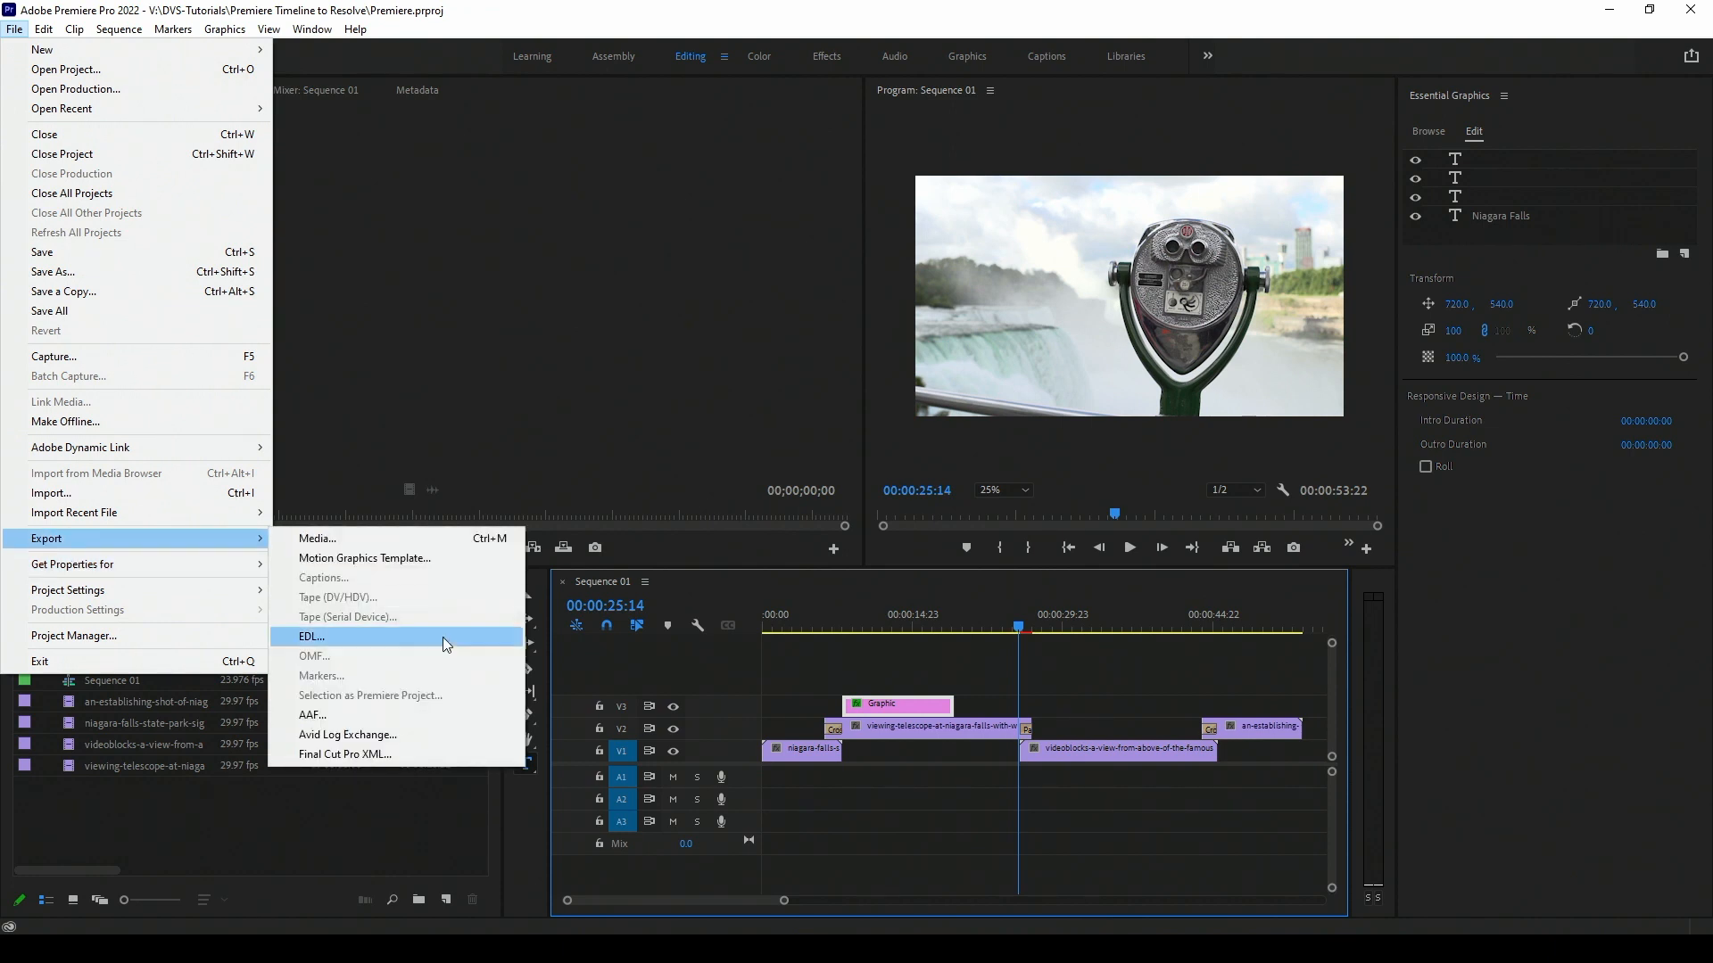
click(354, 718)
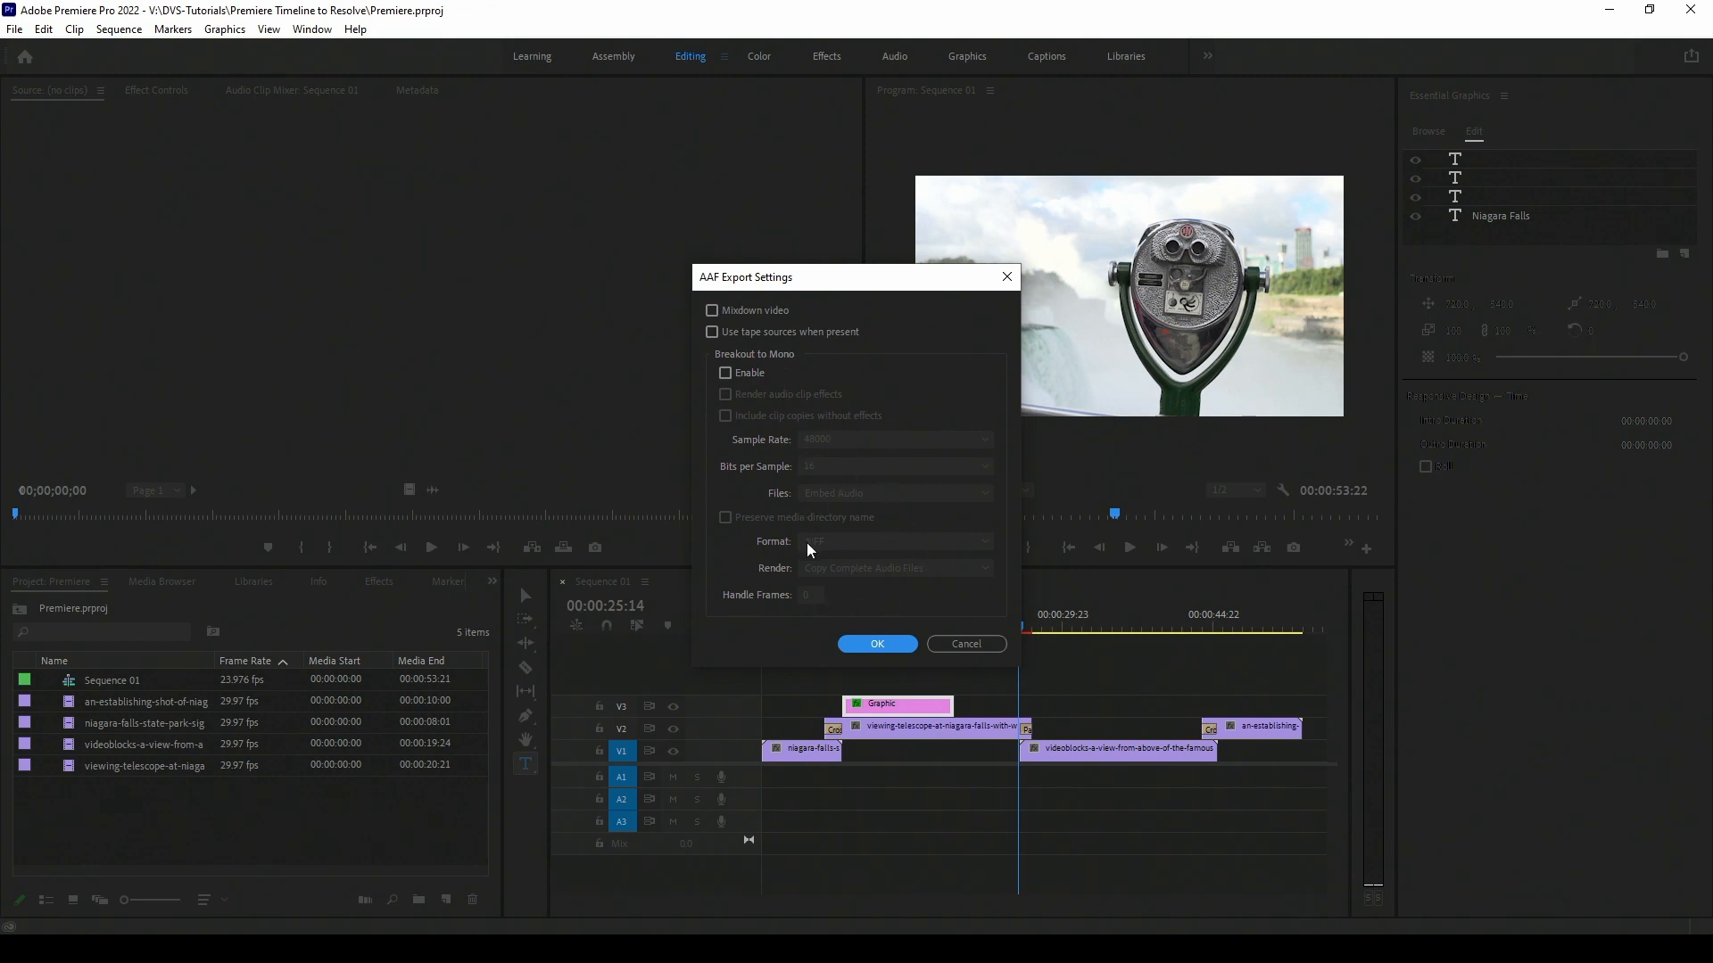
click(896, 645)
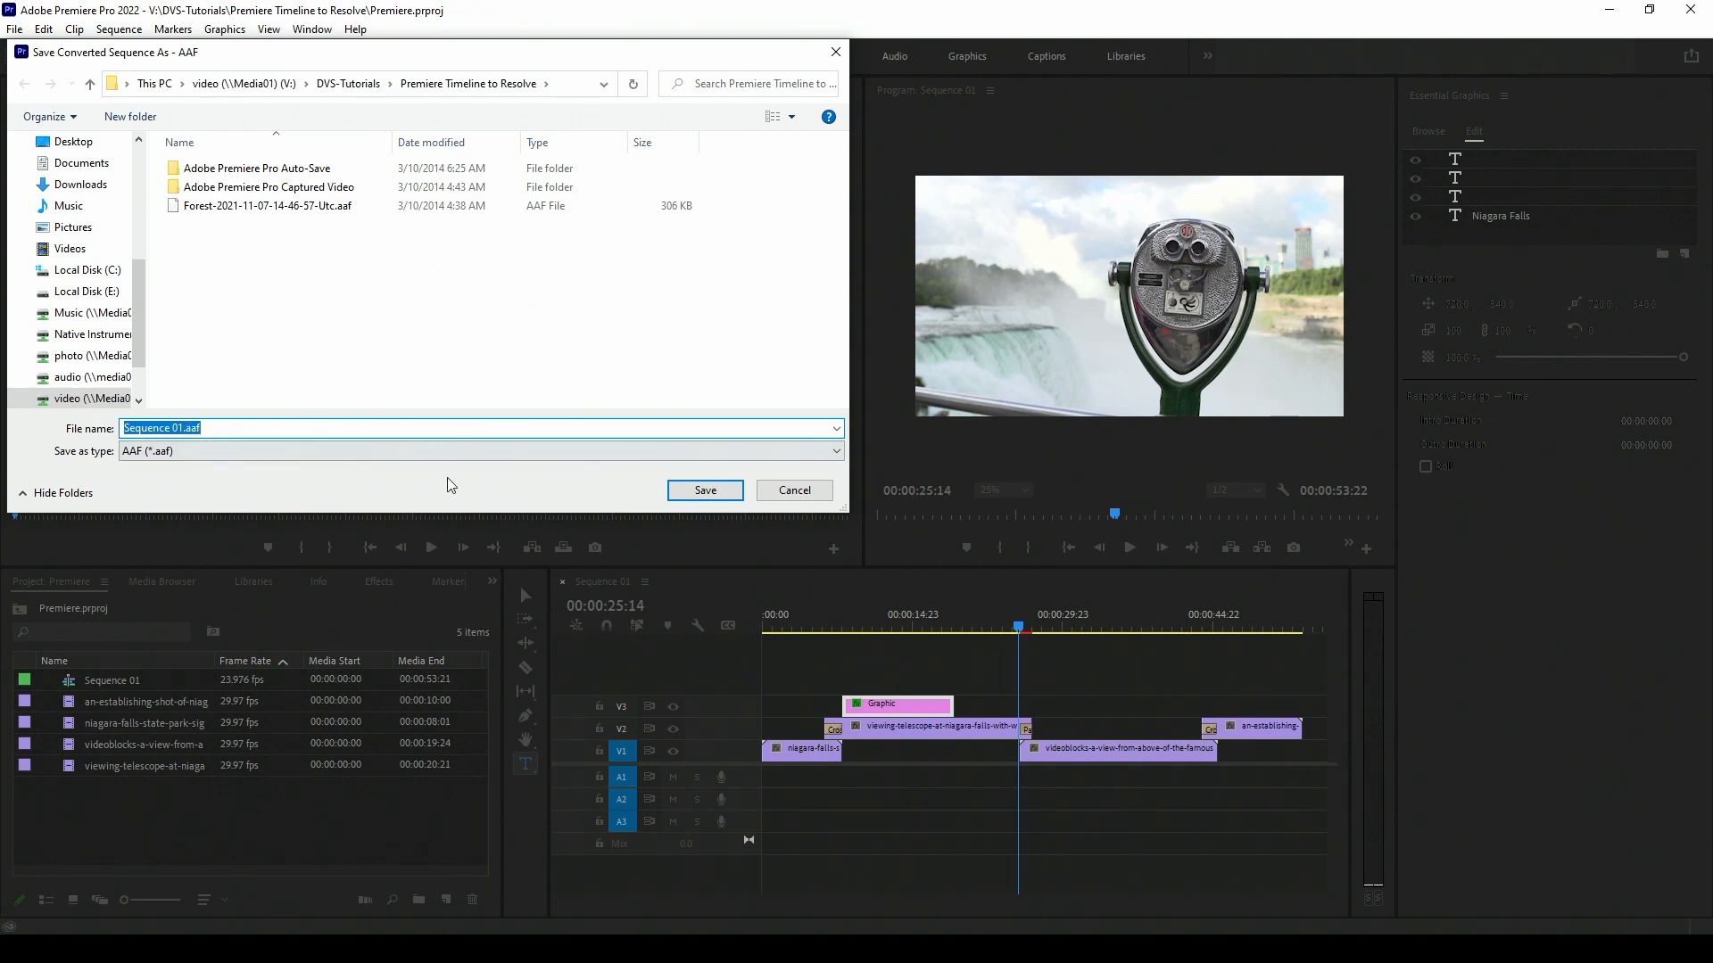
click(707, 490)
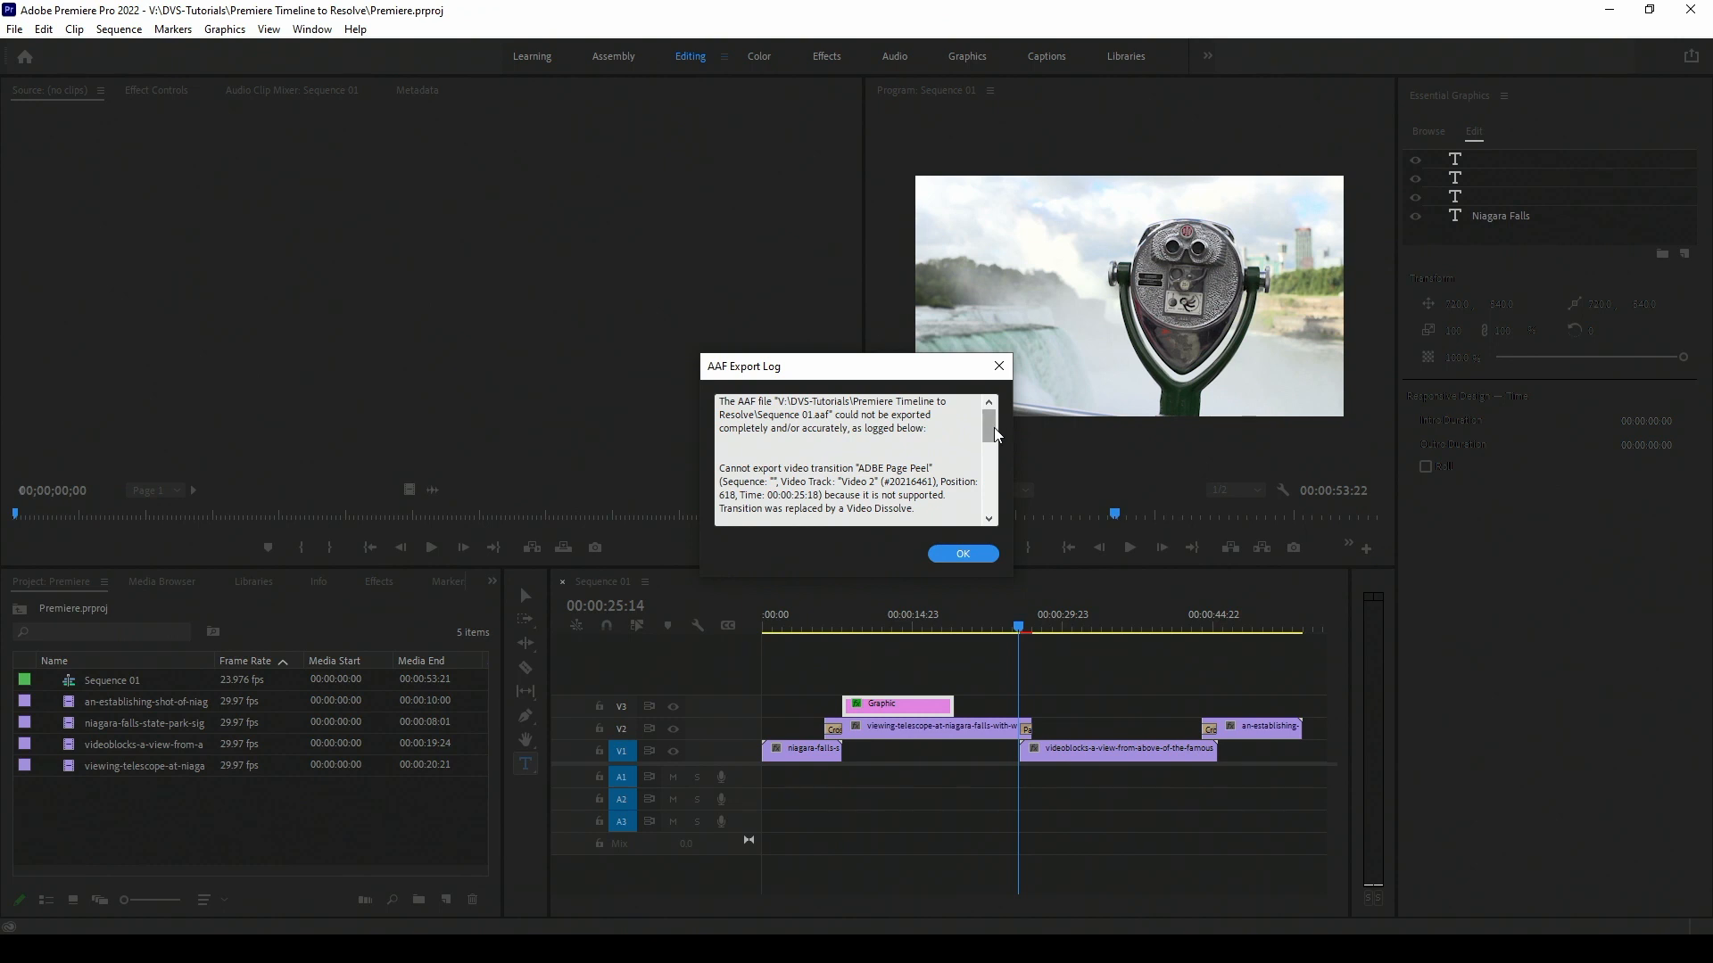
scroll(990, 427, down, 2)
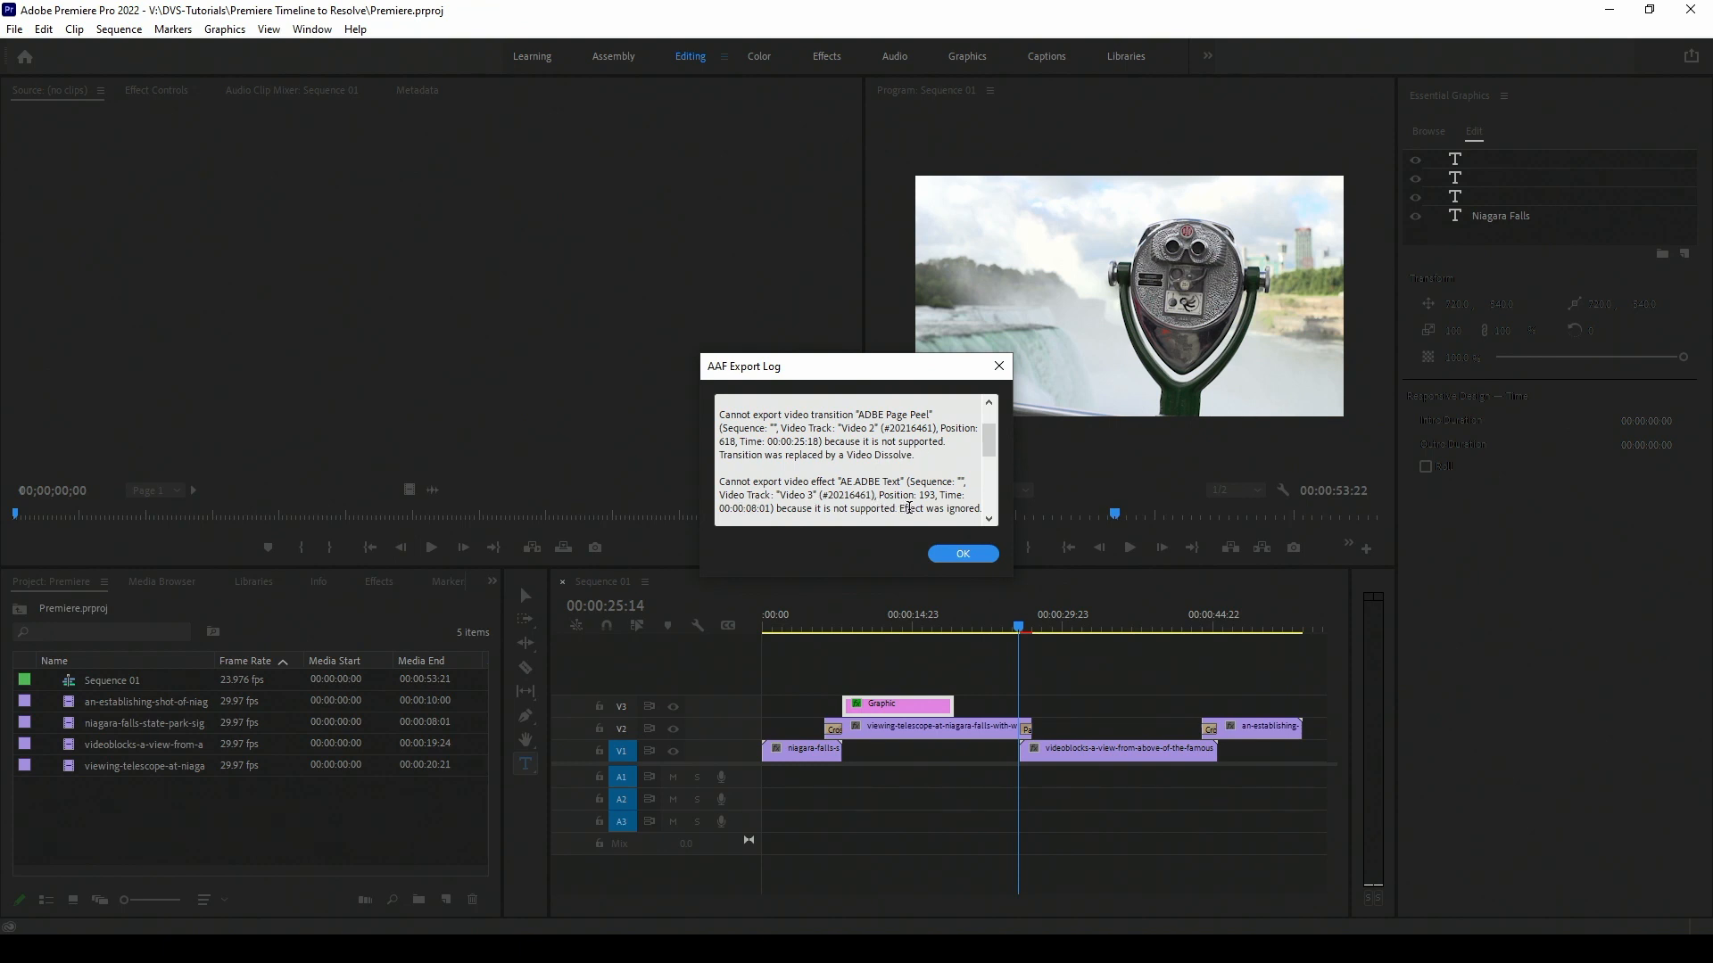
scroll(970, 475, up, 1)
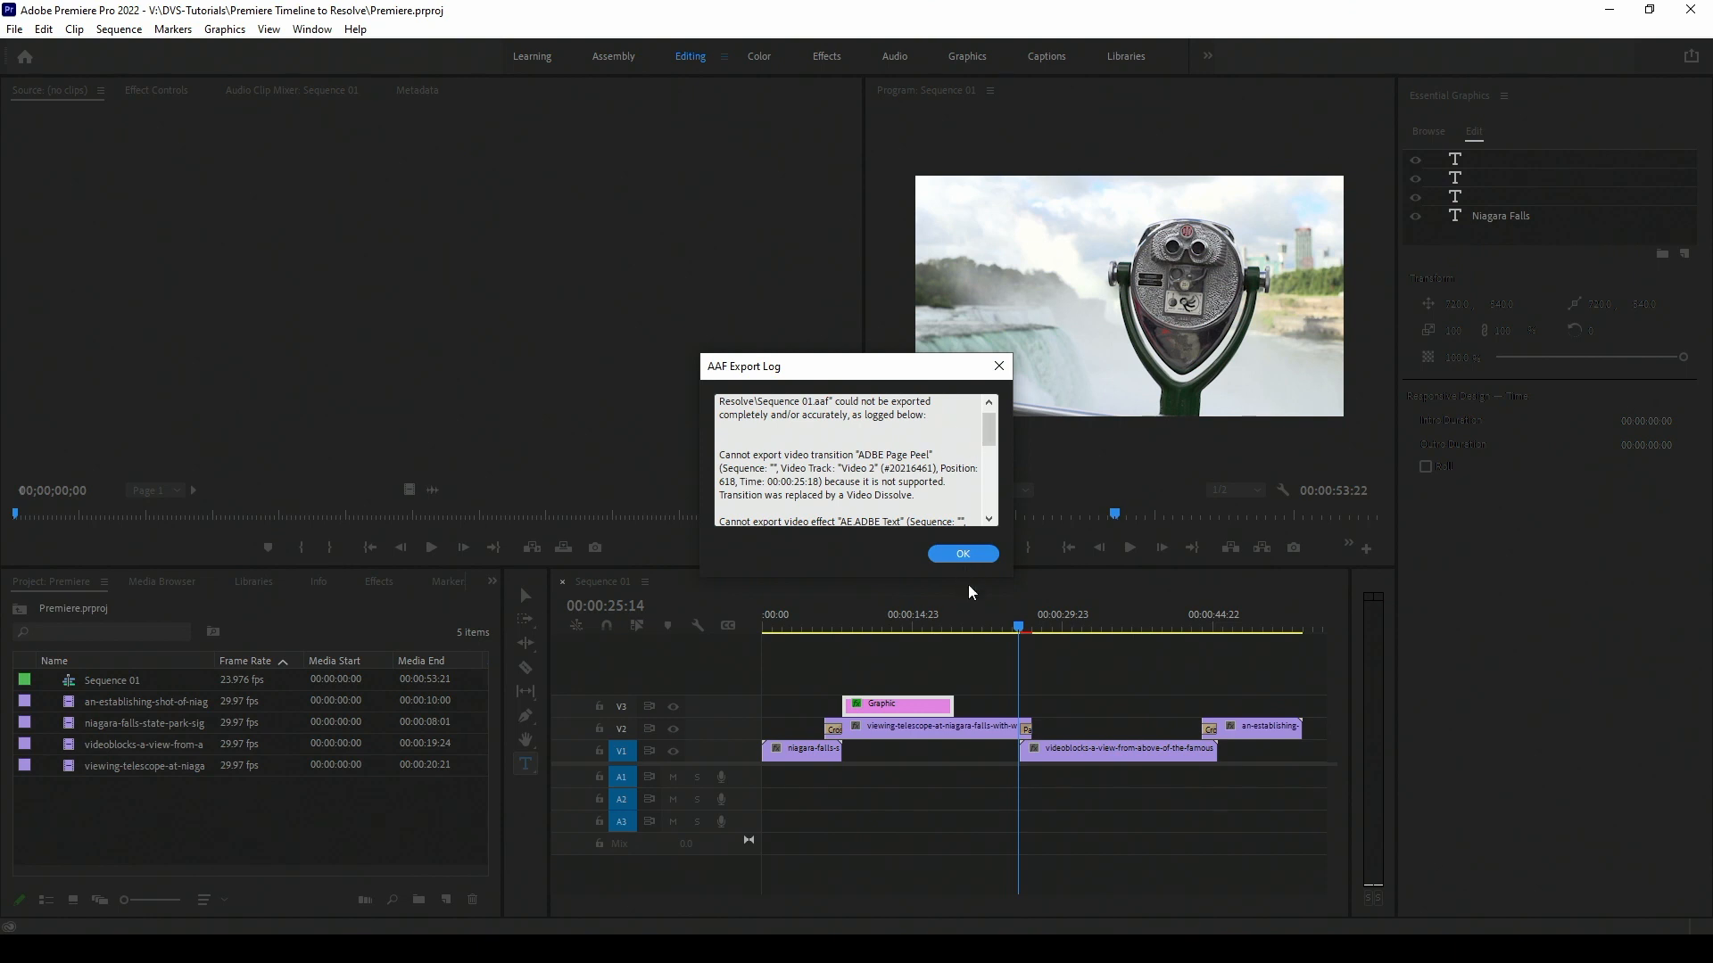
click(962, 554)
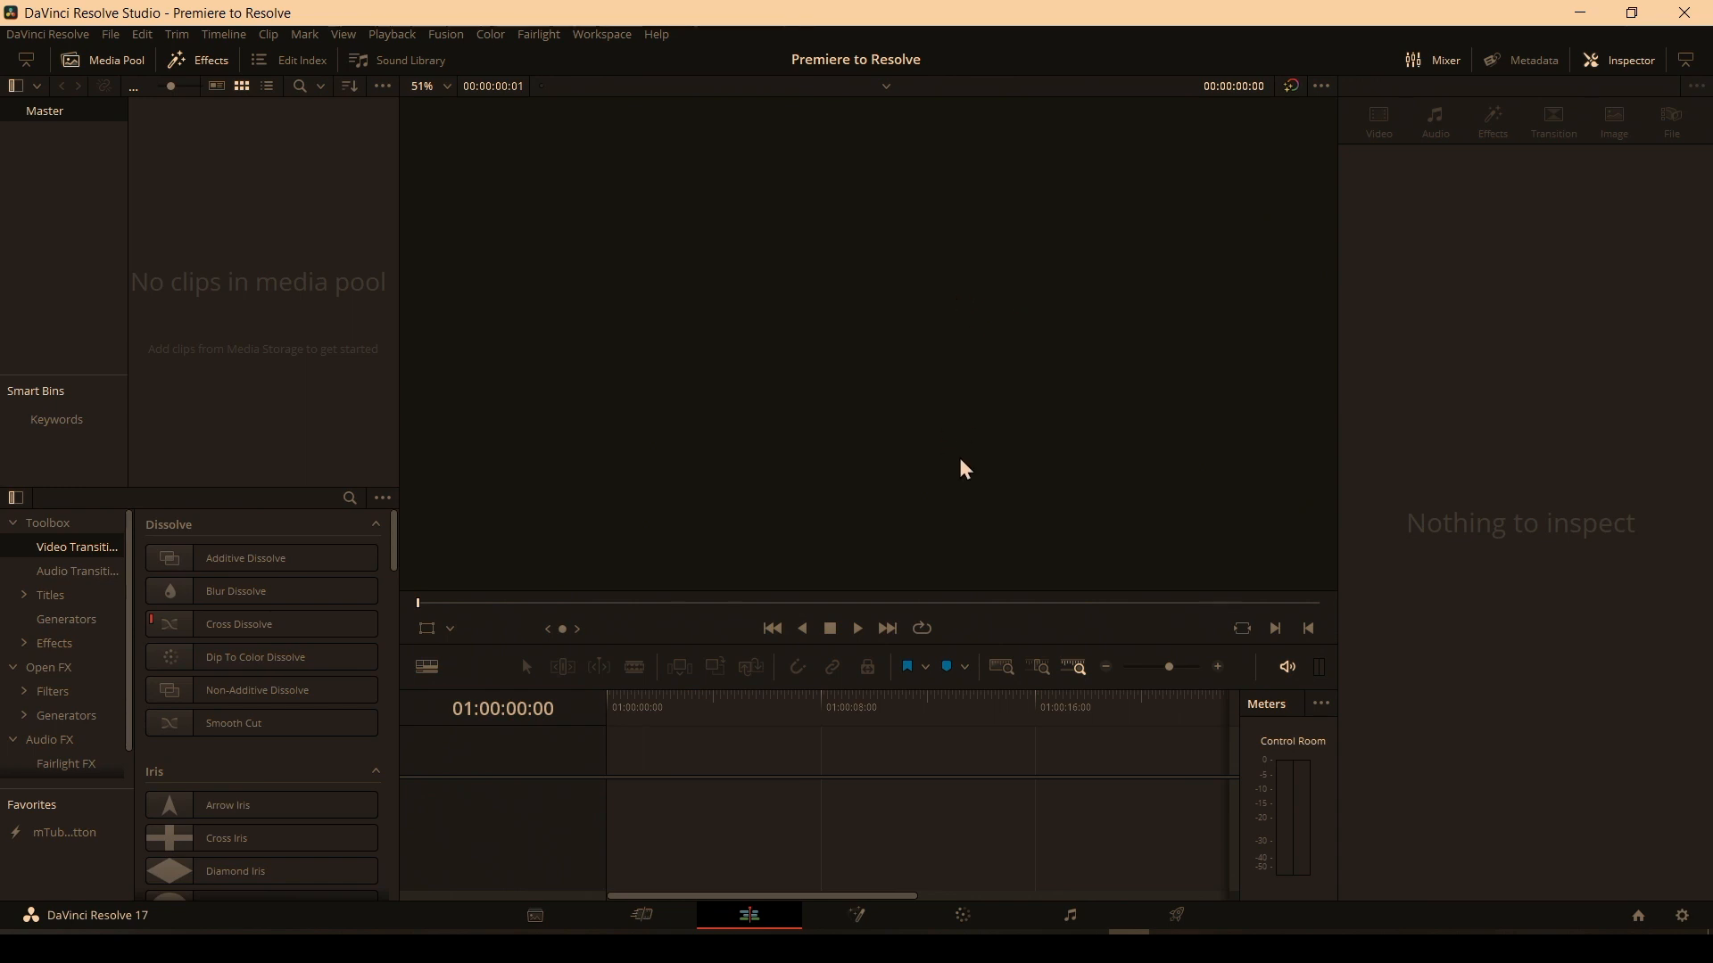
Switch to DaVinci Resolve and import Sequence 01.aaf as a timeline with default settings, declining to search another folder.
click(112, 40)
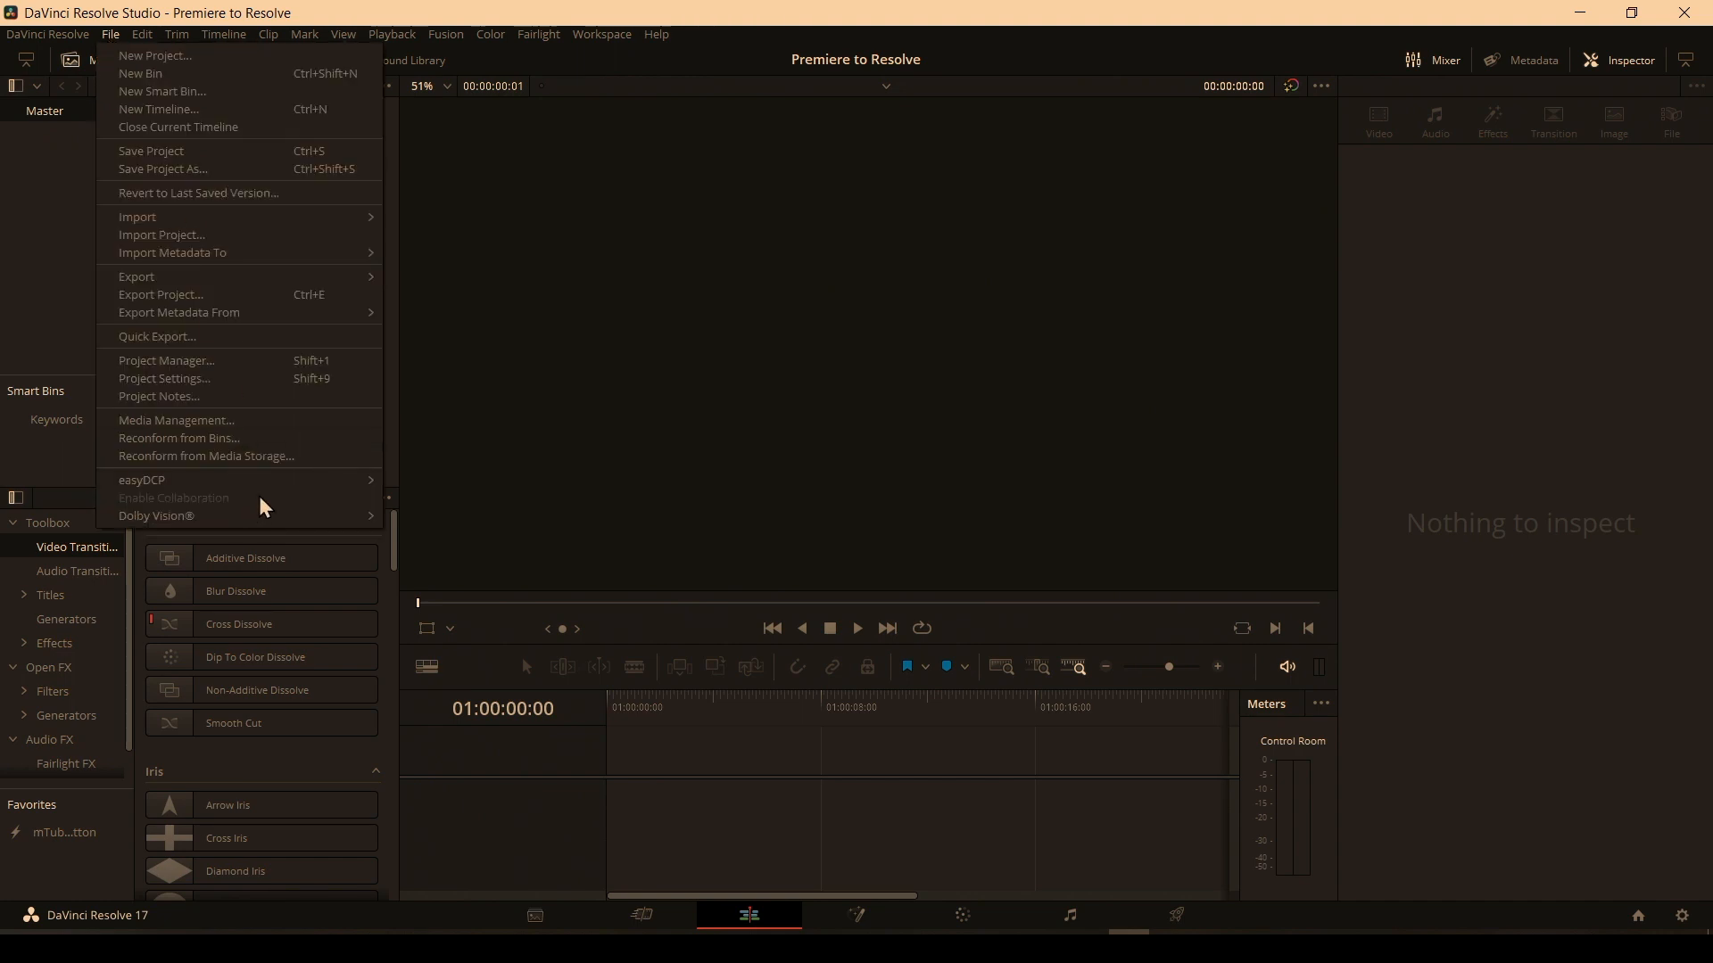
mouse_move(237, 221)
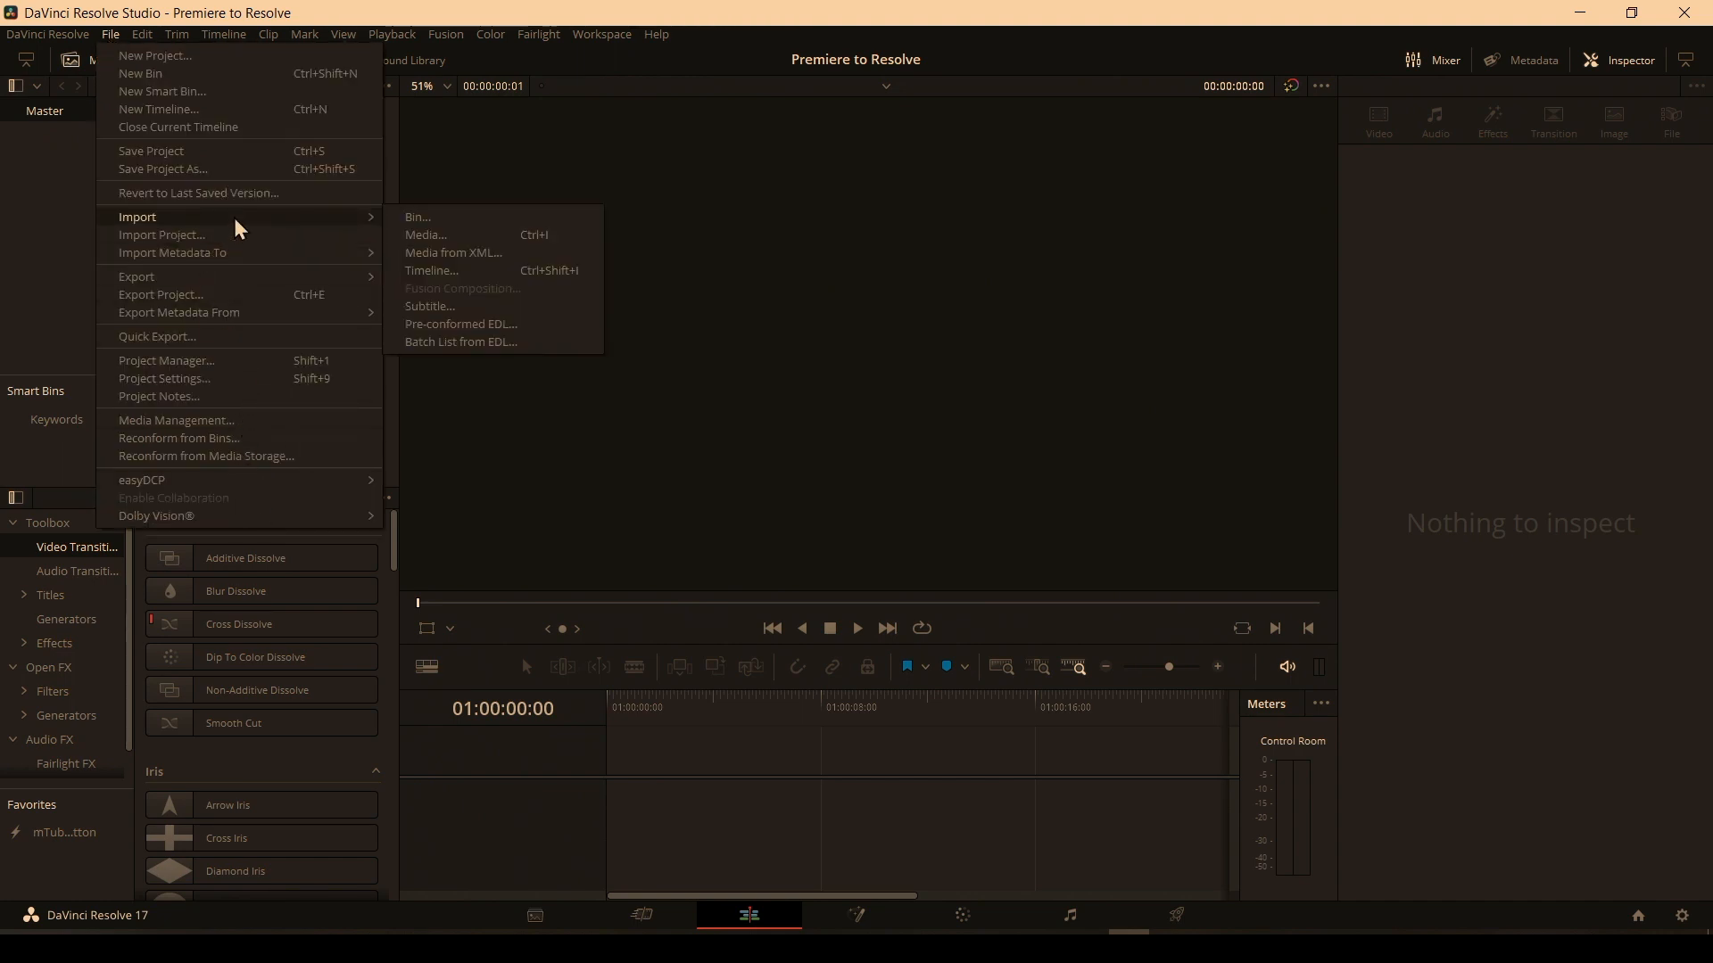
click(498, 271)
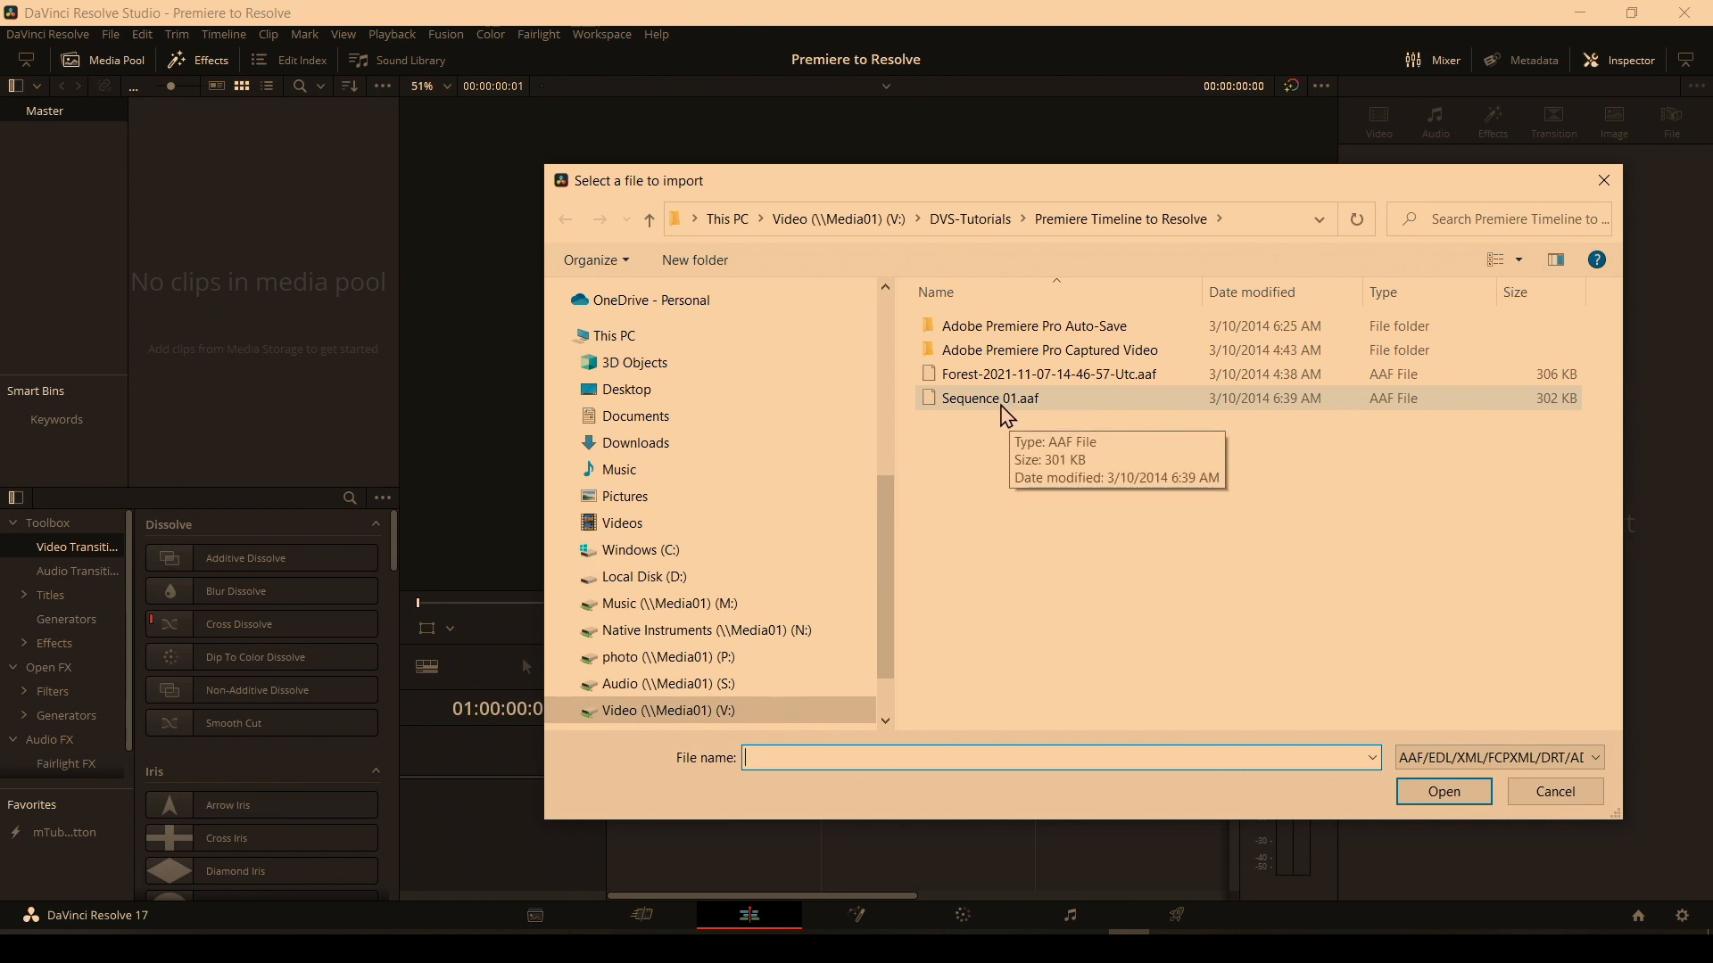
click(1003, 406)
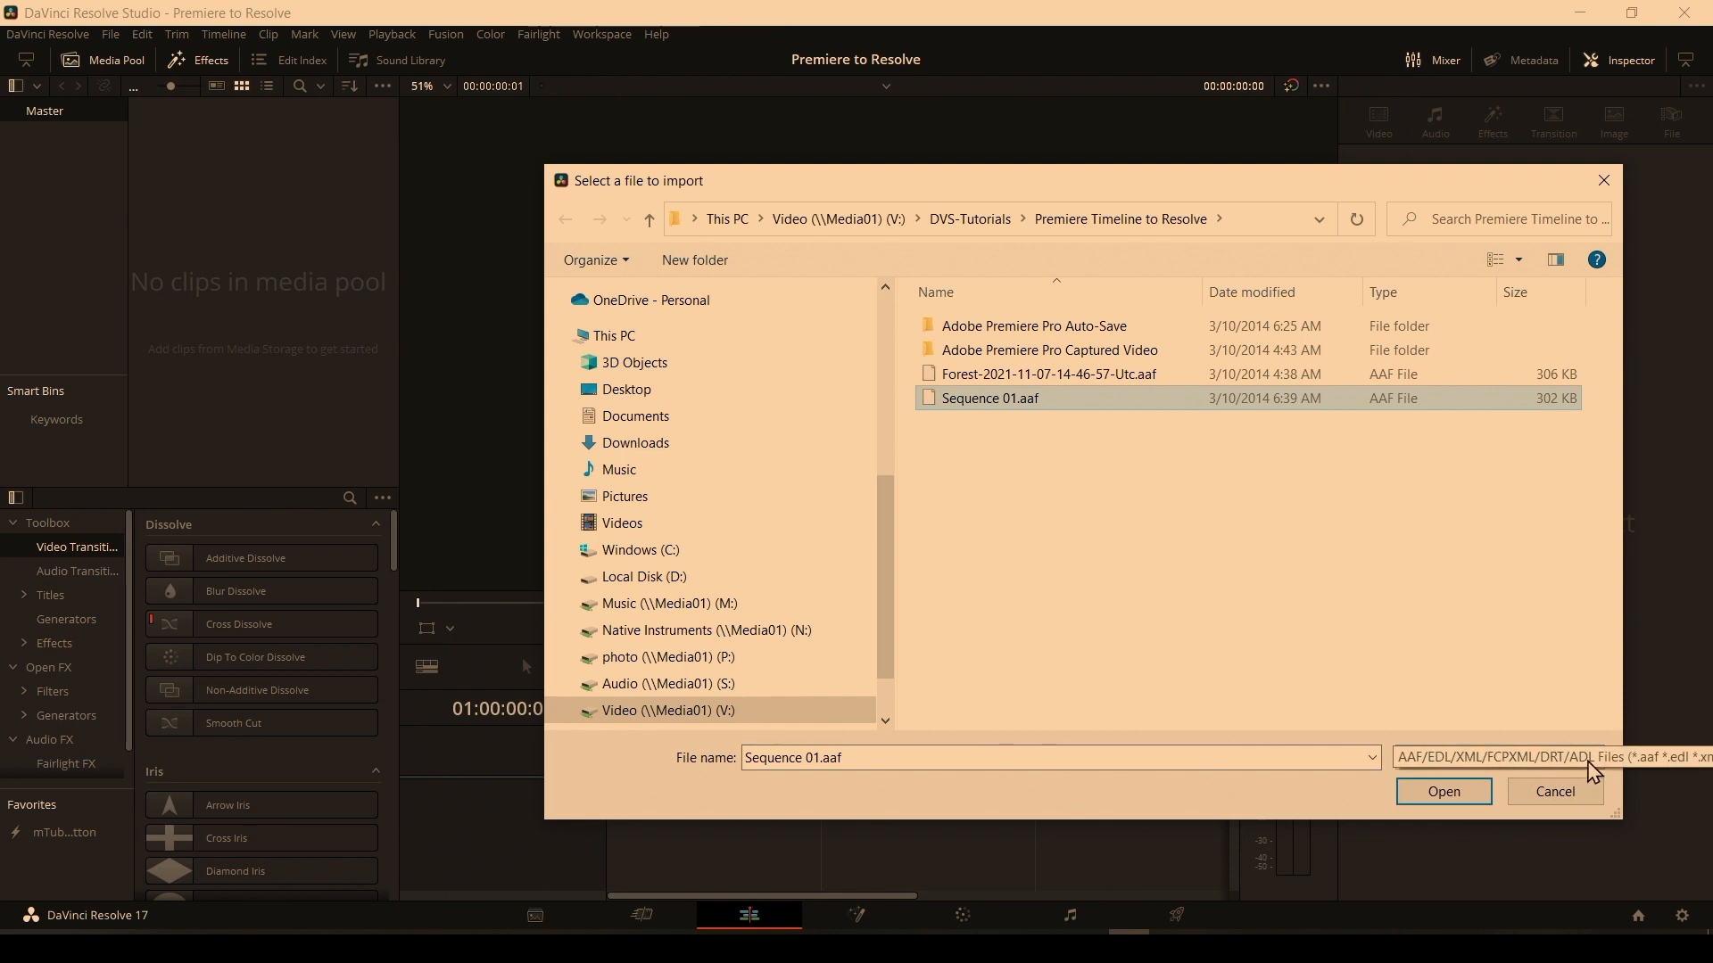
click(1444, 792)
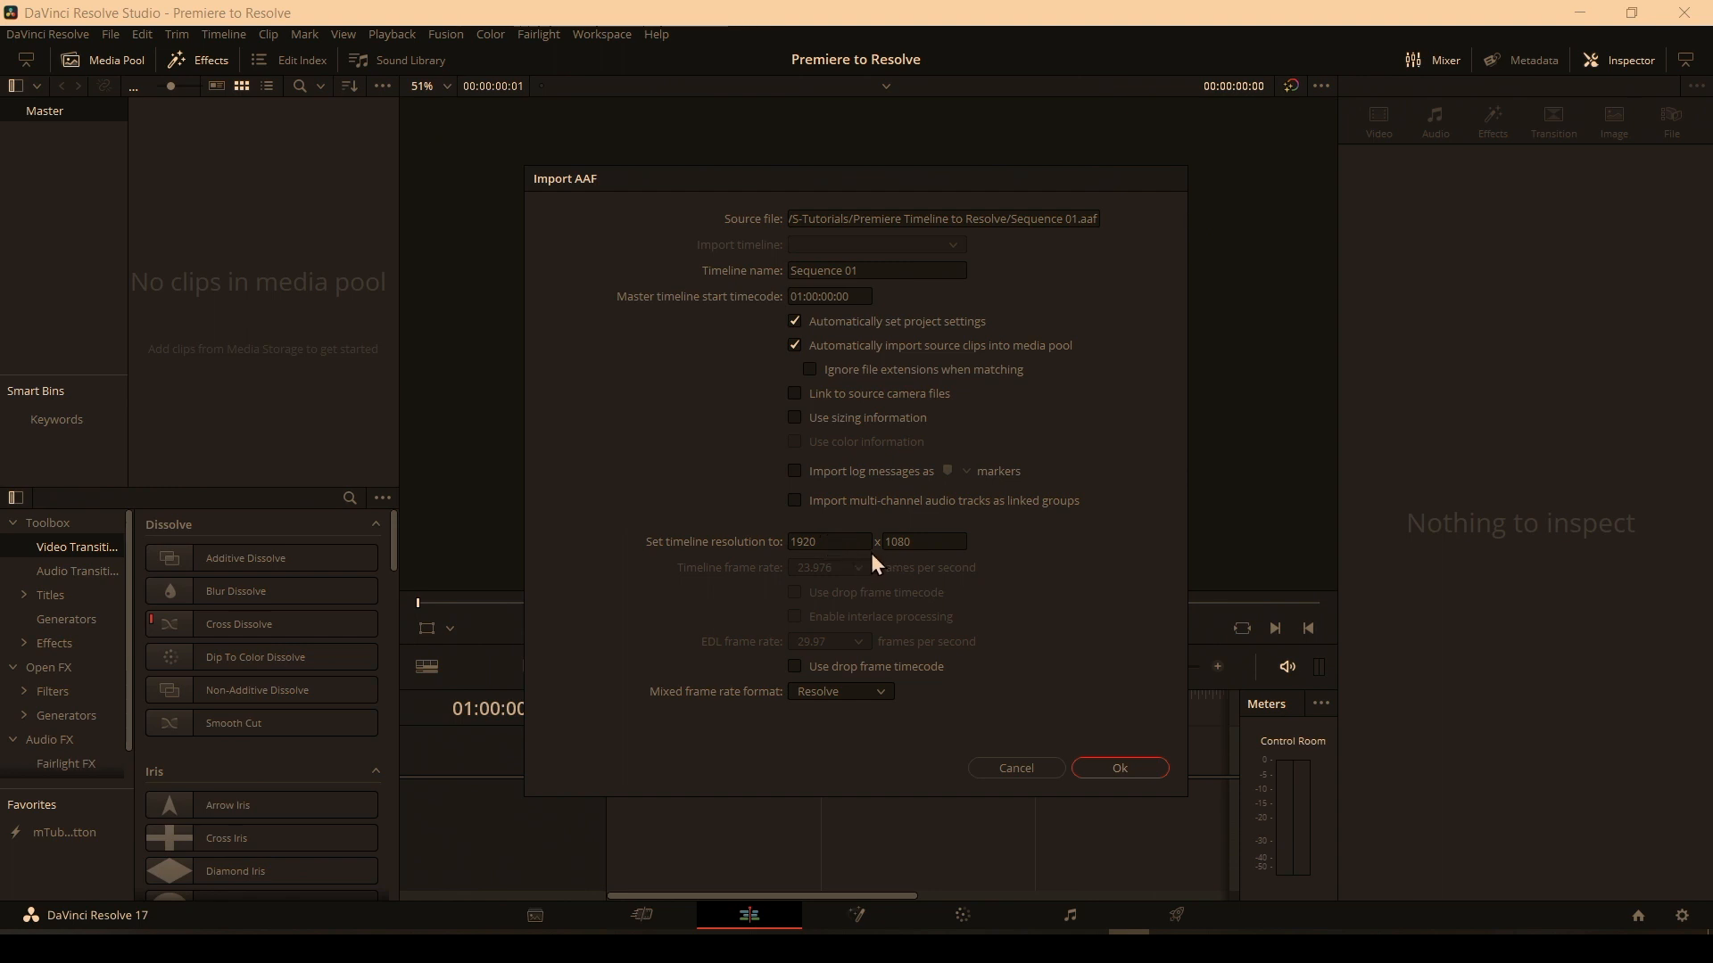
click(1133, 762)
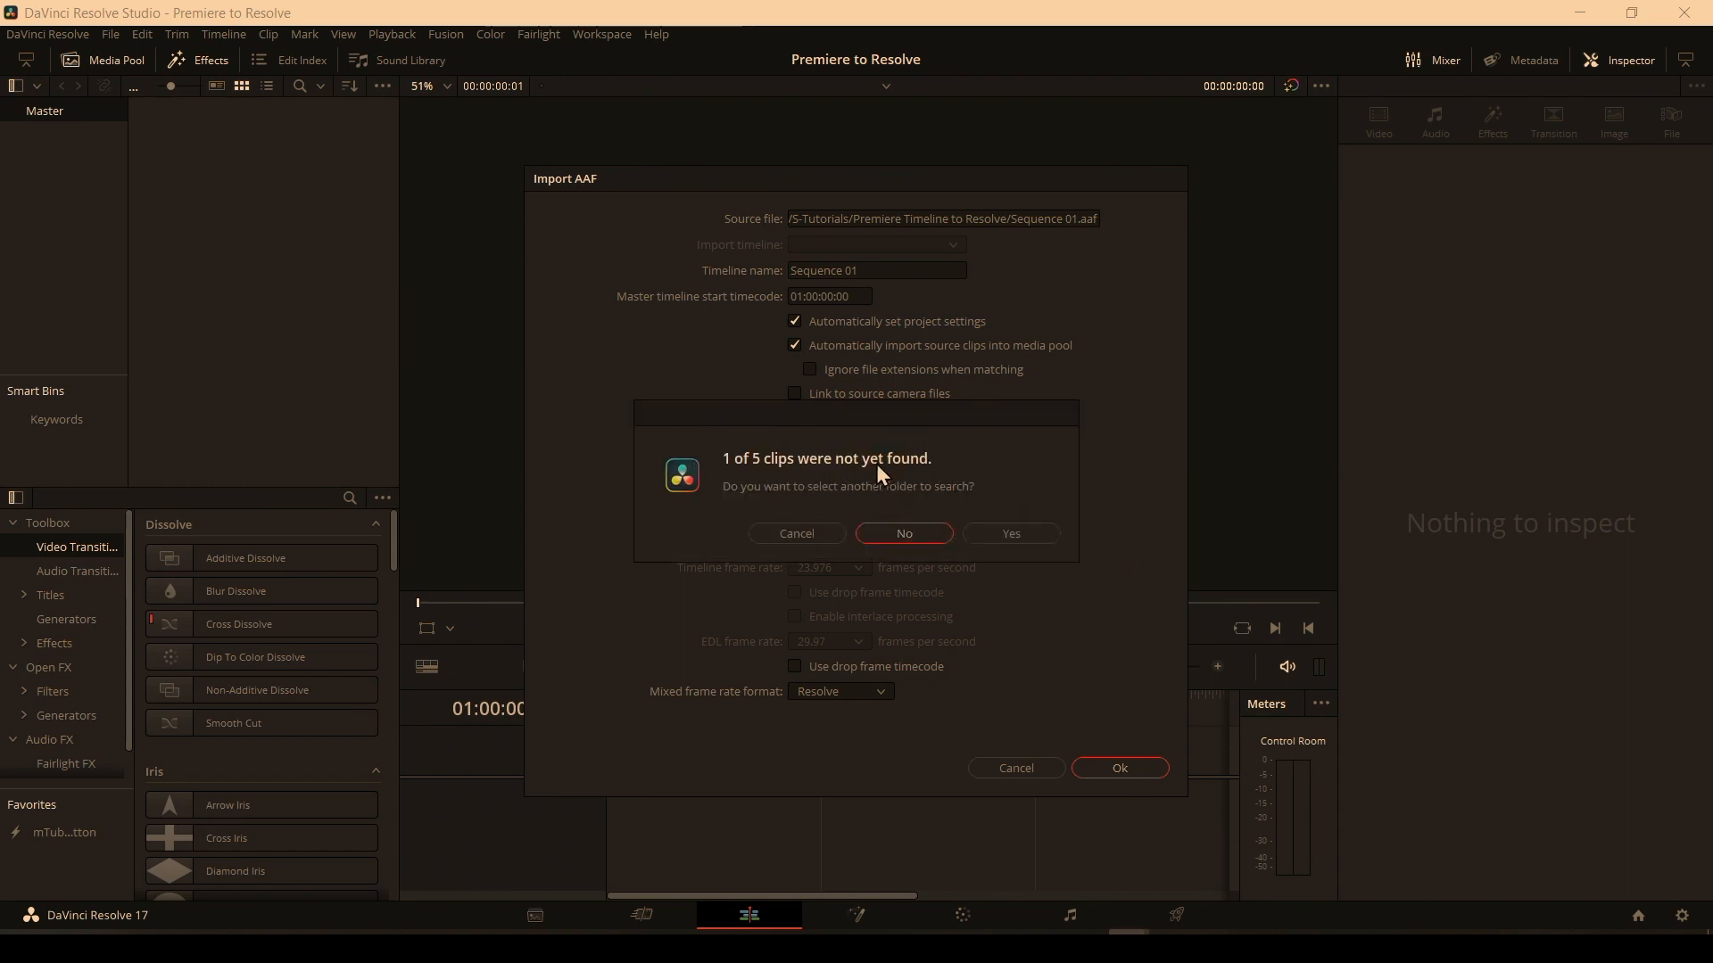
click(904, 533)
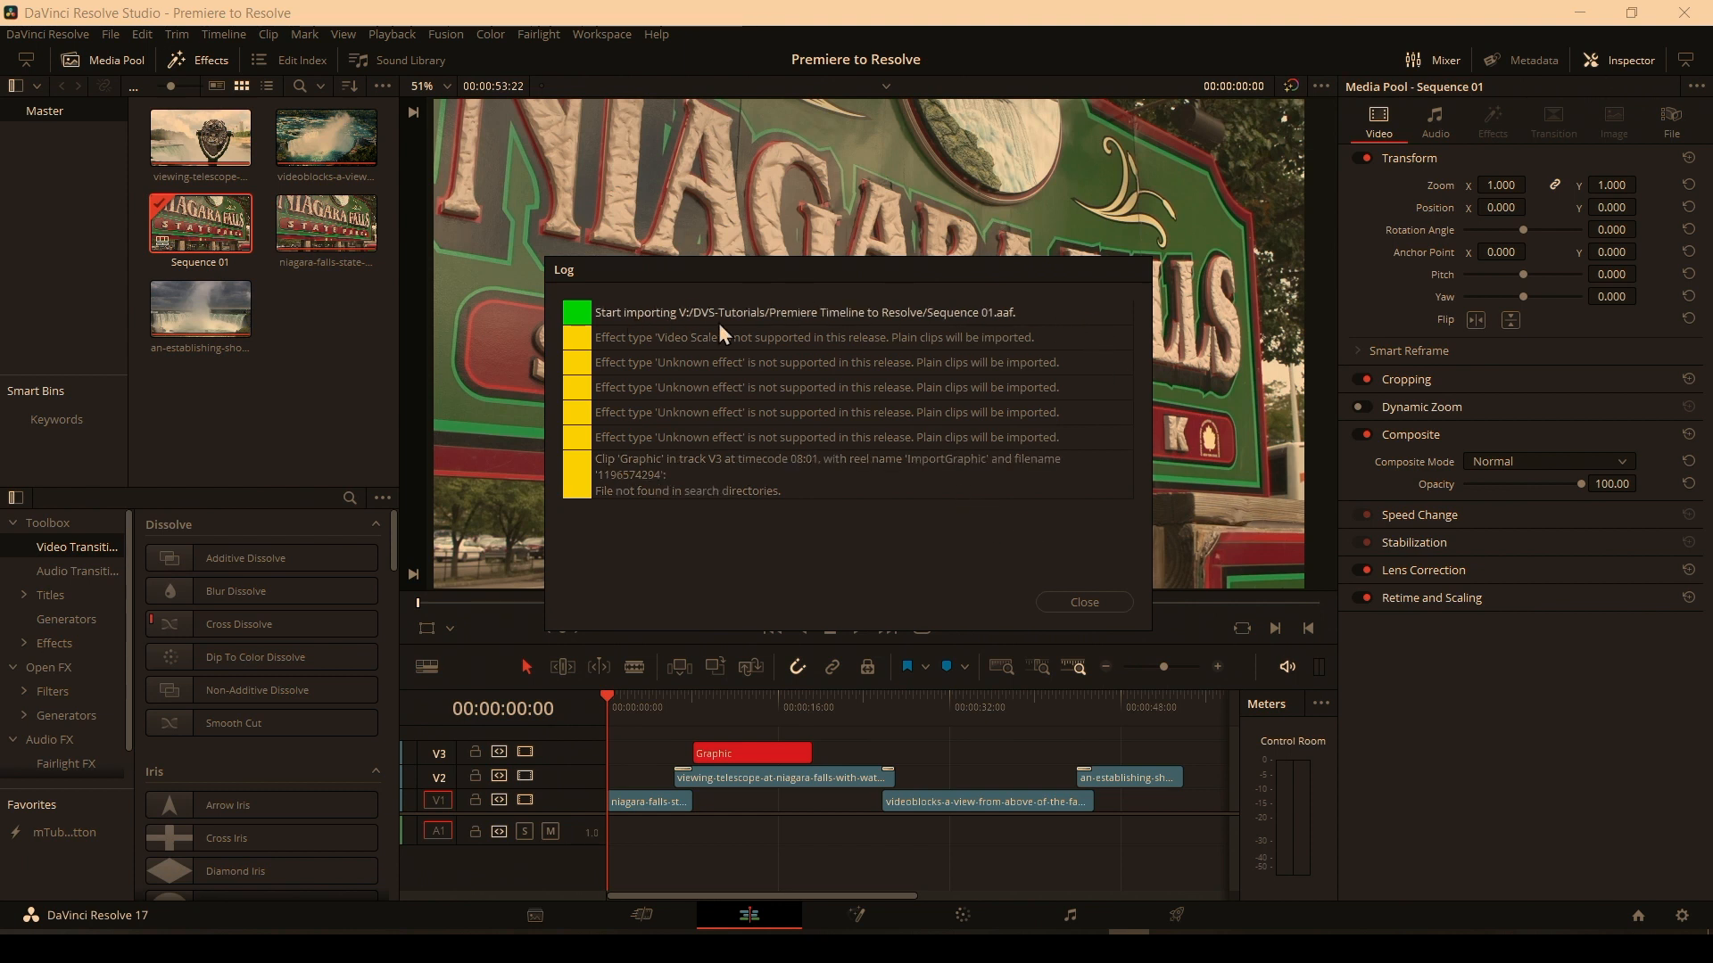
Close the import log and delete the offline Graphic clip from track V3.
click(1090, 607)
click(746, 701)
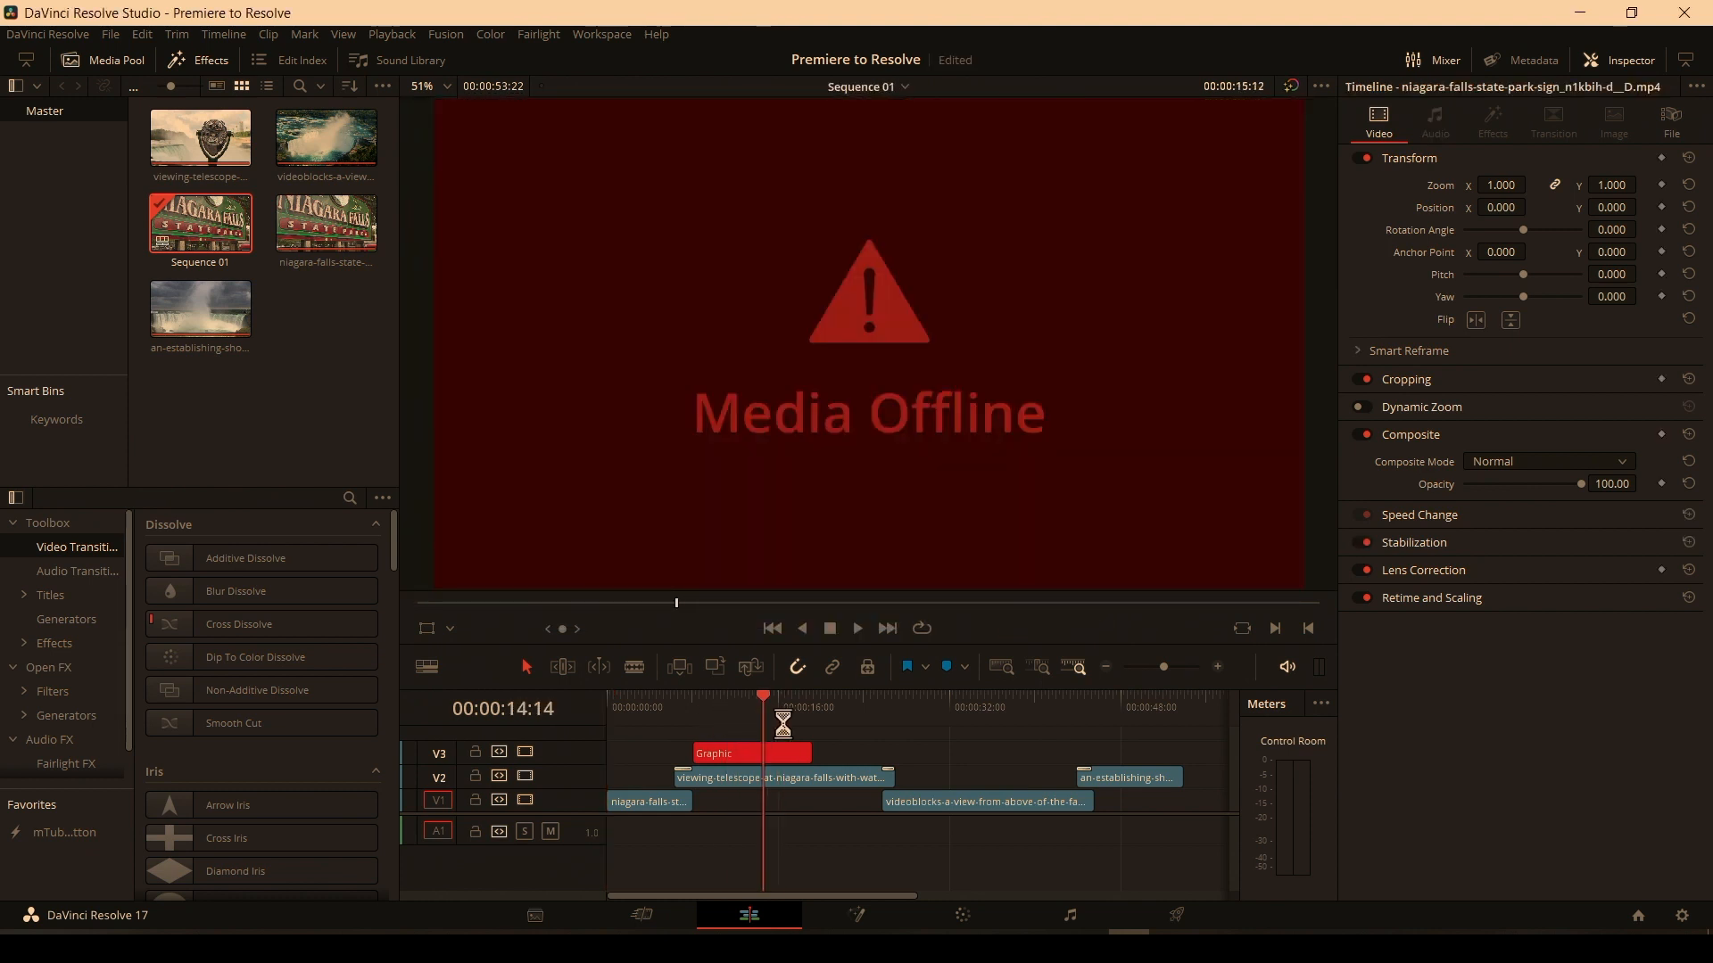
click(852, 719)
click(794, 754)
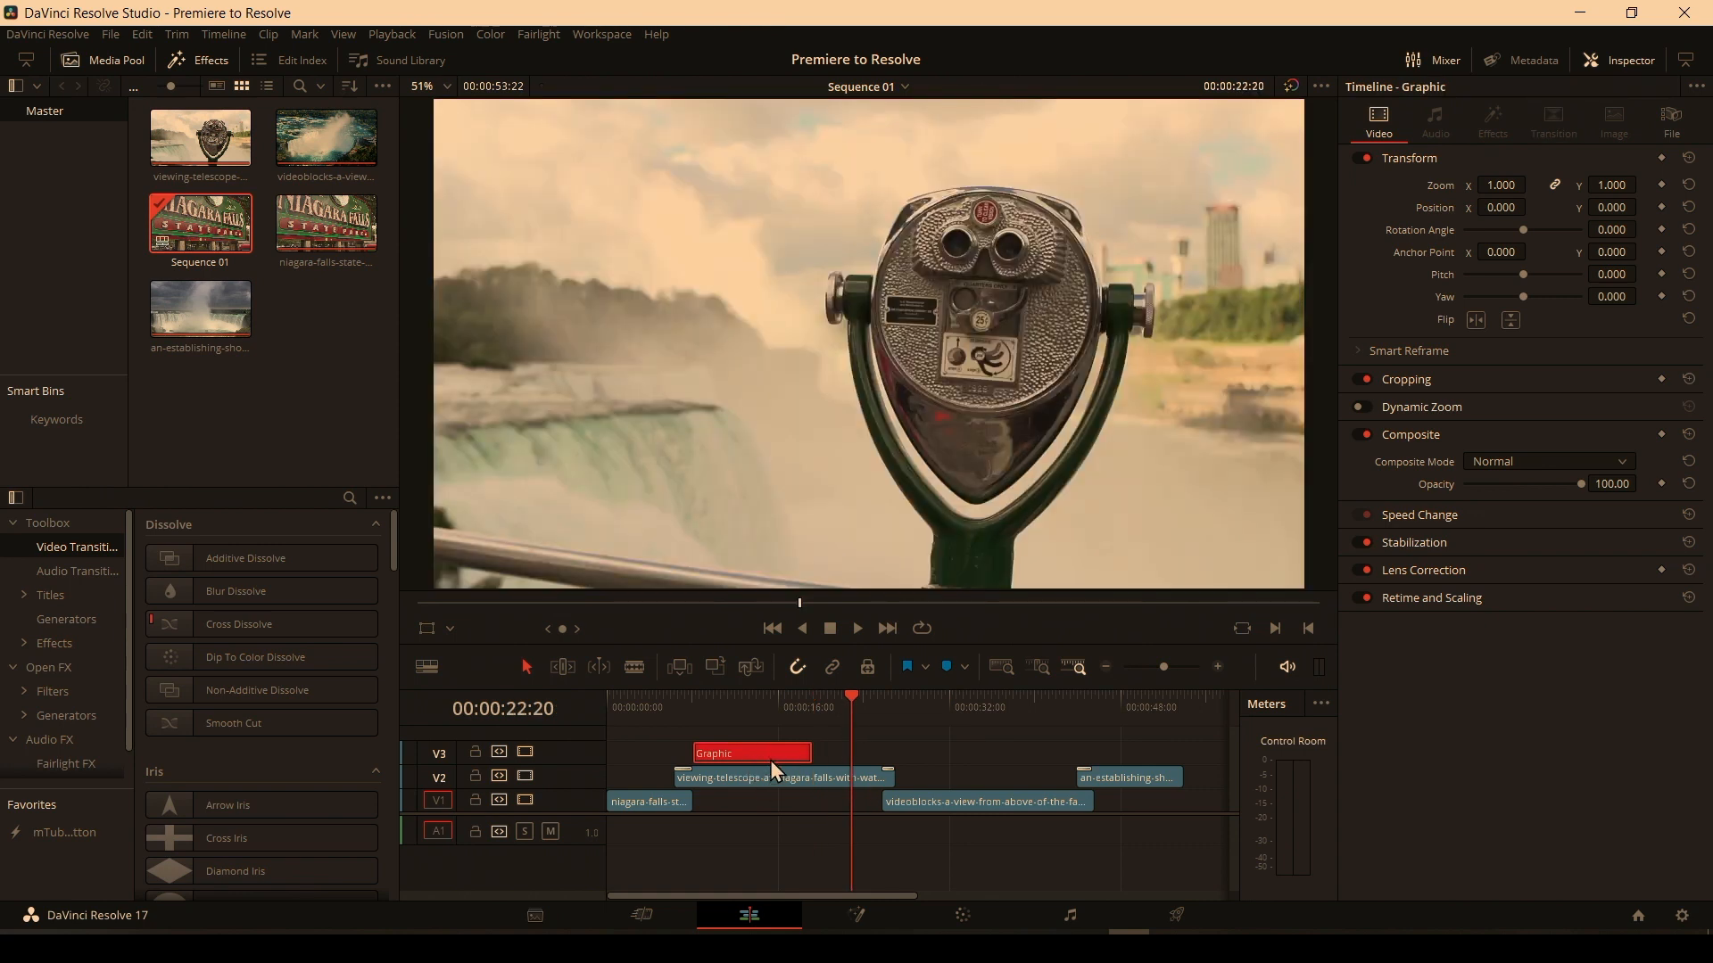
key(Delete)
Step the playhead frame by frame through the transition between the telescope clip and the aerial falls clip.
drag(790, 714, 882, 738)
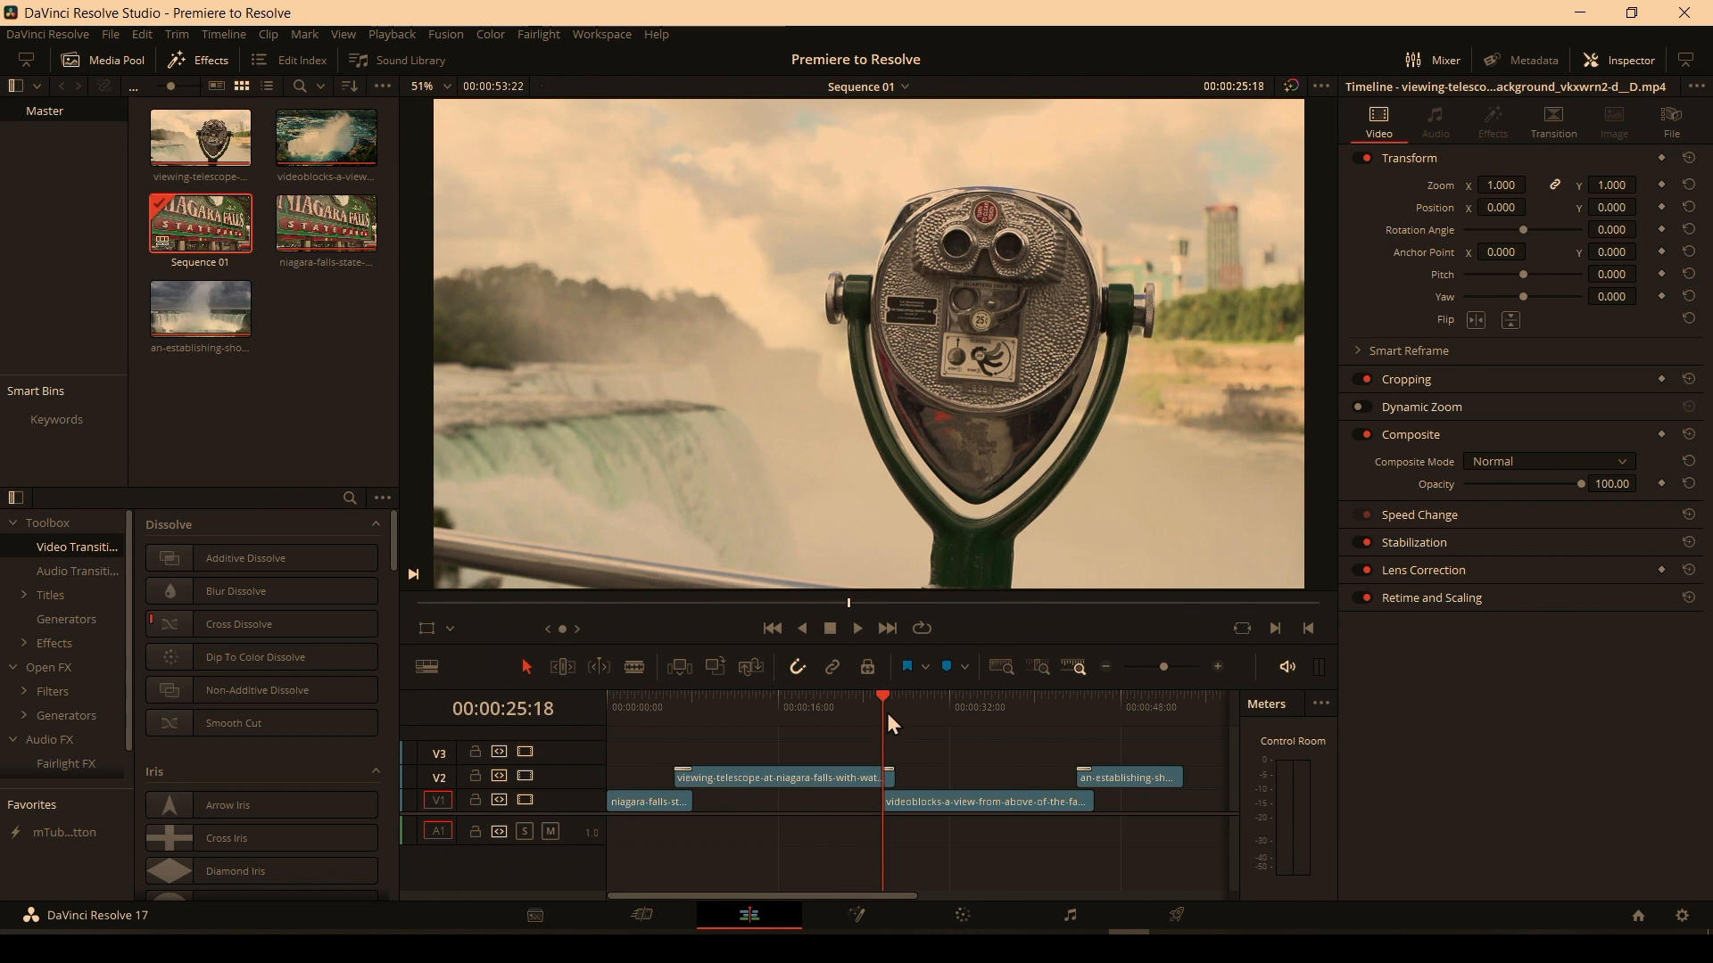
key(Right)
key(Right)
key(Right)
key(Right)
key(Right)
key(Right)
key(Right)
key(Right)
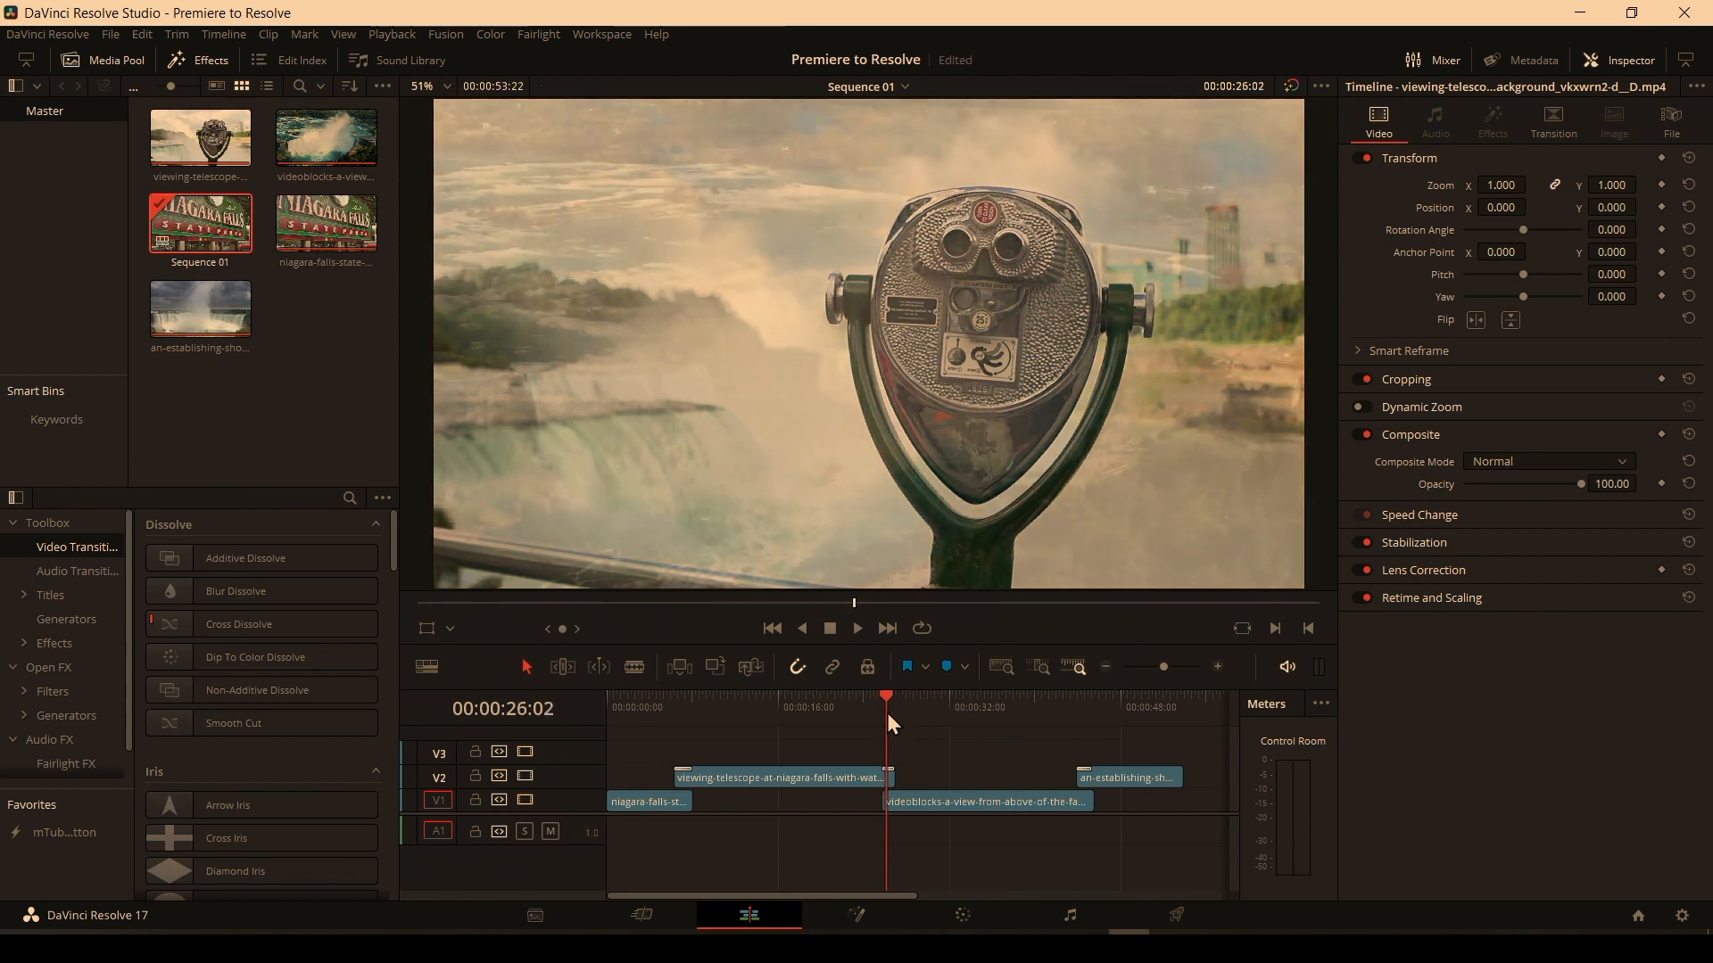
key(Right)
key(Right)
key(Right)
key(Right)
key(Right)
key(Right)
key(Right)
key(Right)
key(Right)
key(Right)
key(Right)
key(Right)
key(Right)
key(Right)
key(Right)
key(Right)
key(Right)
key(Right)
key(Right)
key(Right)
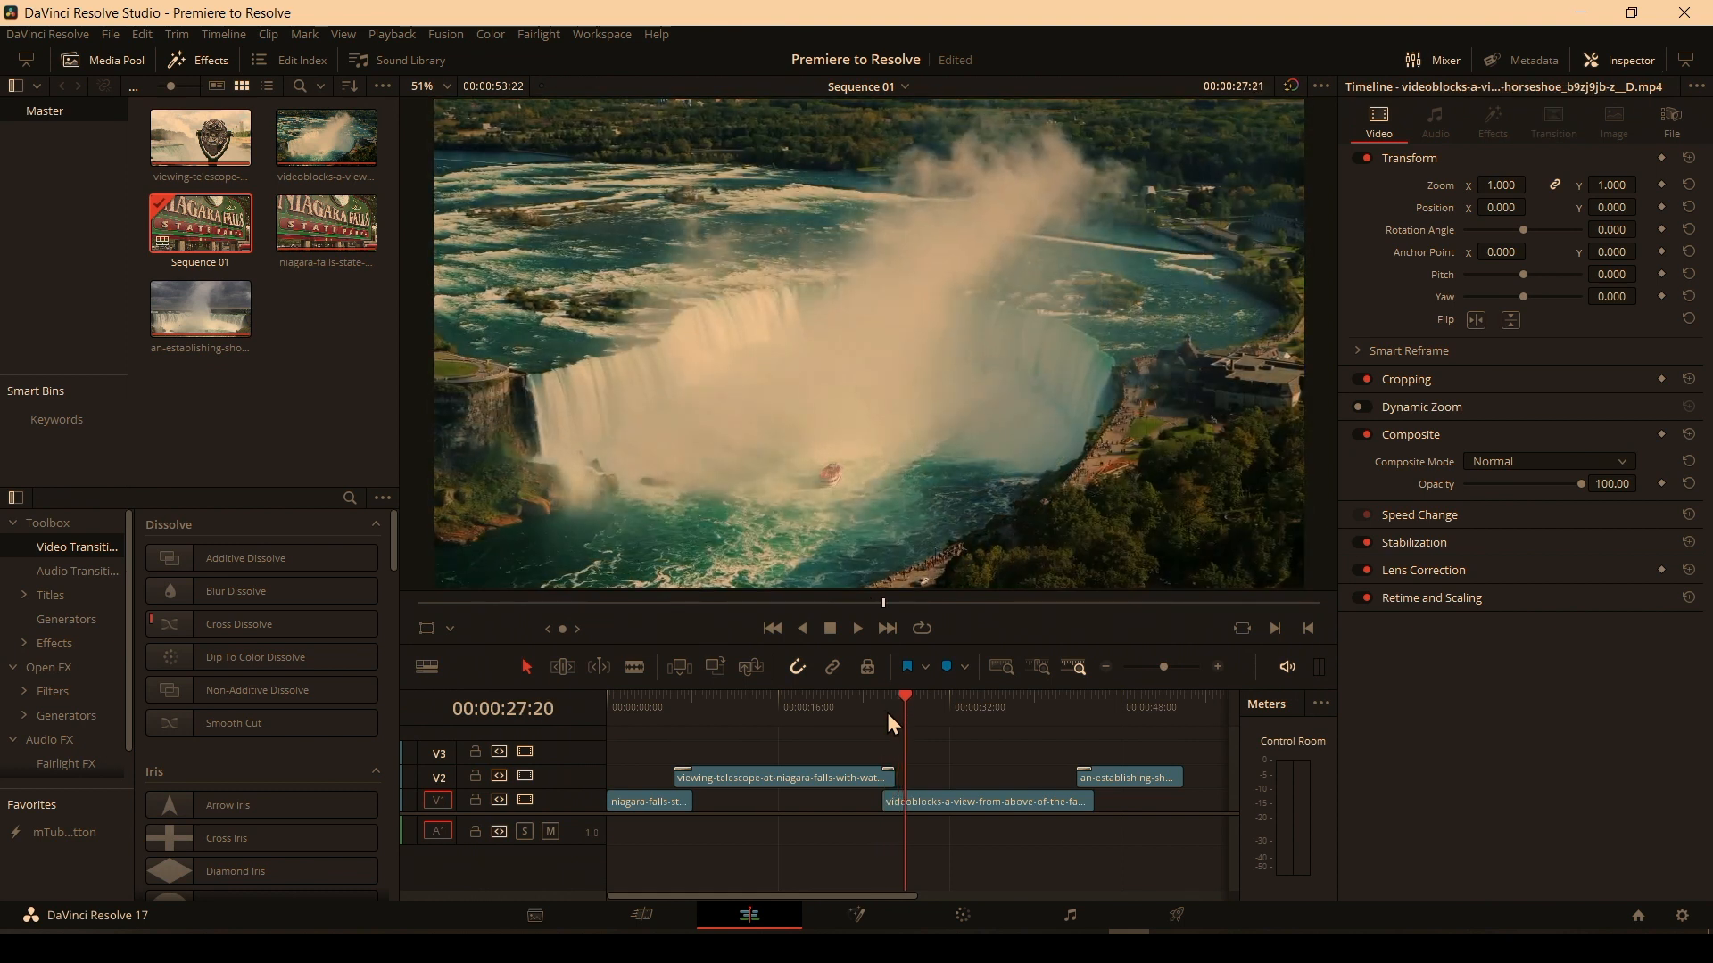
key(Right)
drag(899, 711, 883, 705)
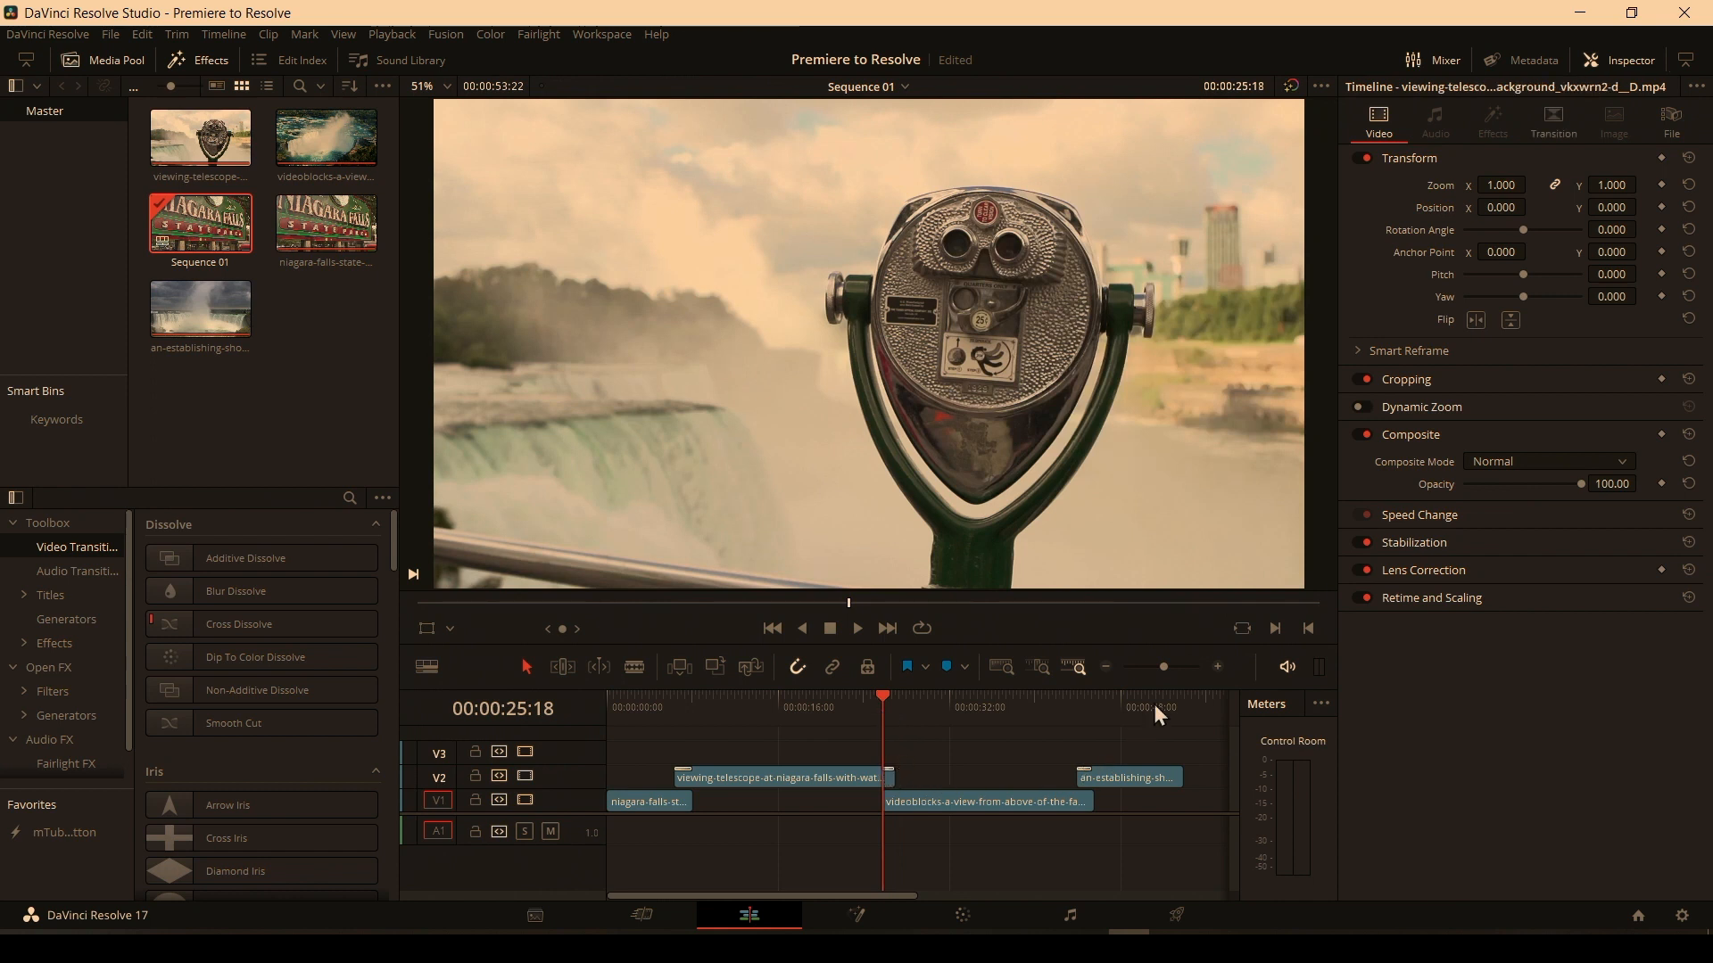
Zoom into the timeline, enlarge track V2, and select the Cross Dissolve to inspect its transition type options.
click(1219, 667)
click(1219, 667)
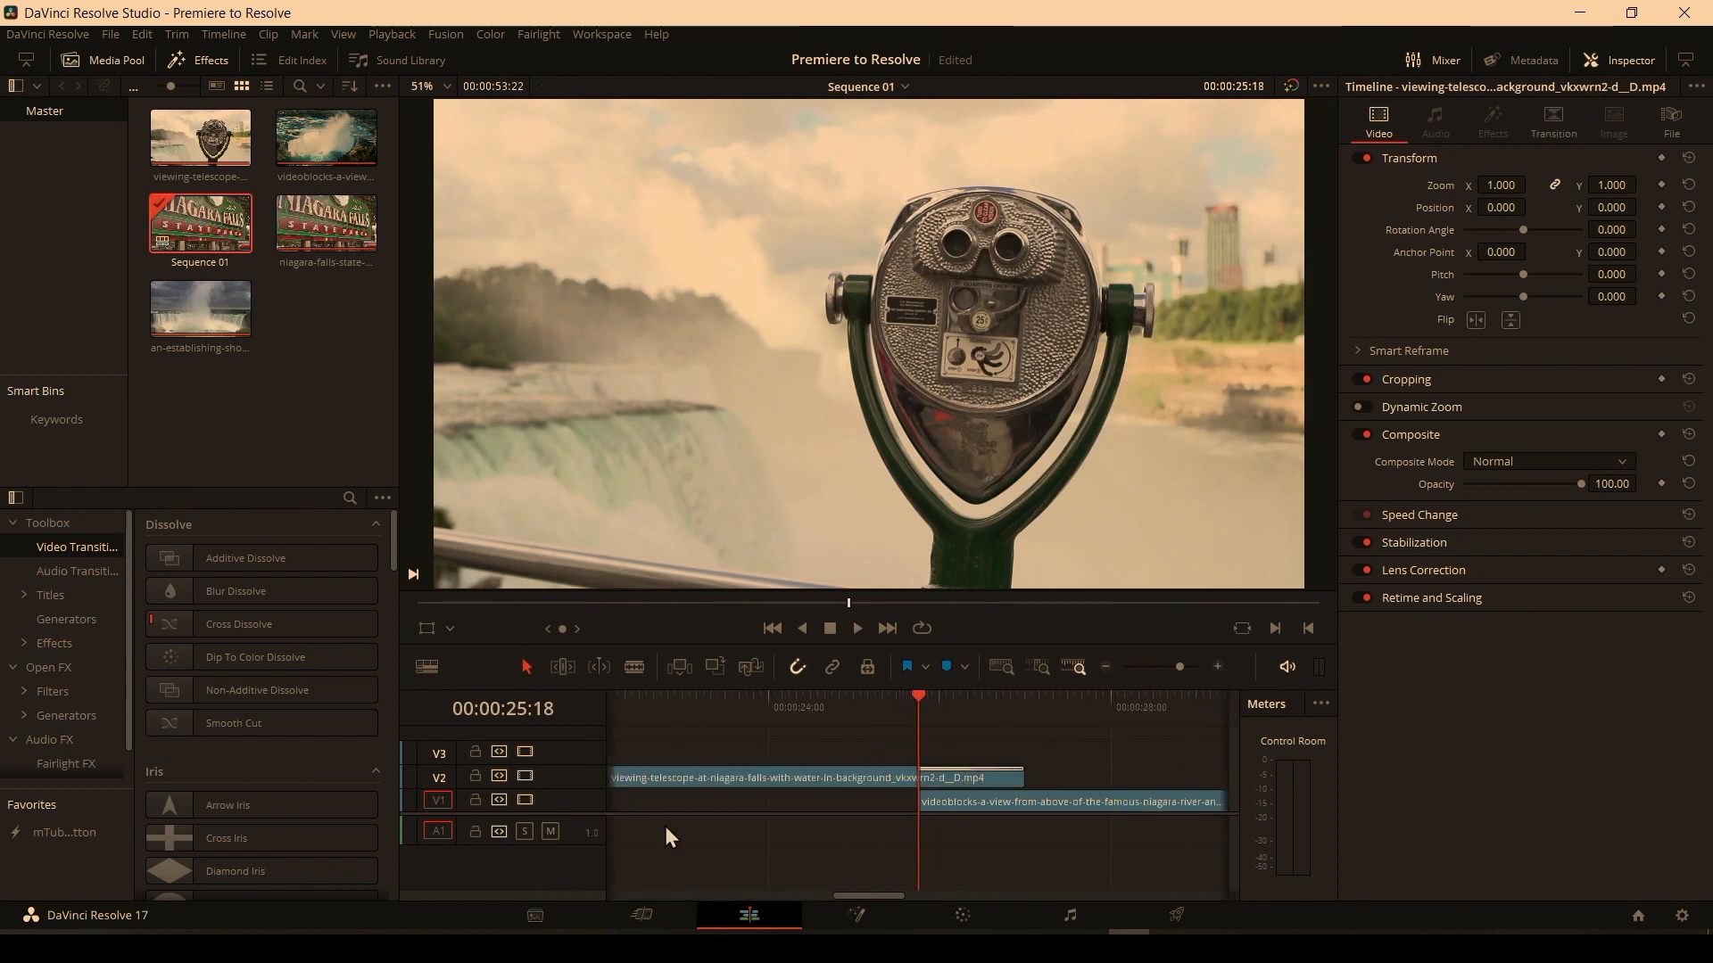
drag(593, 765, 596, 724)
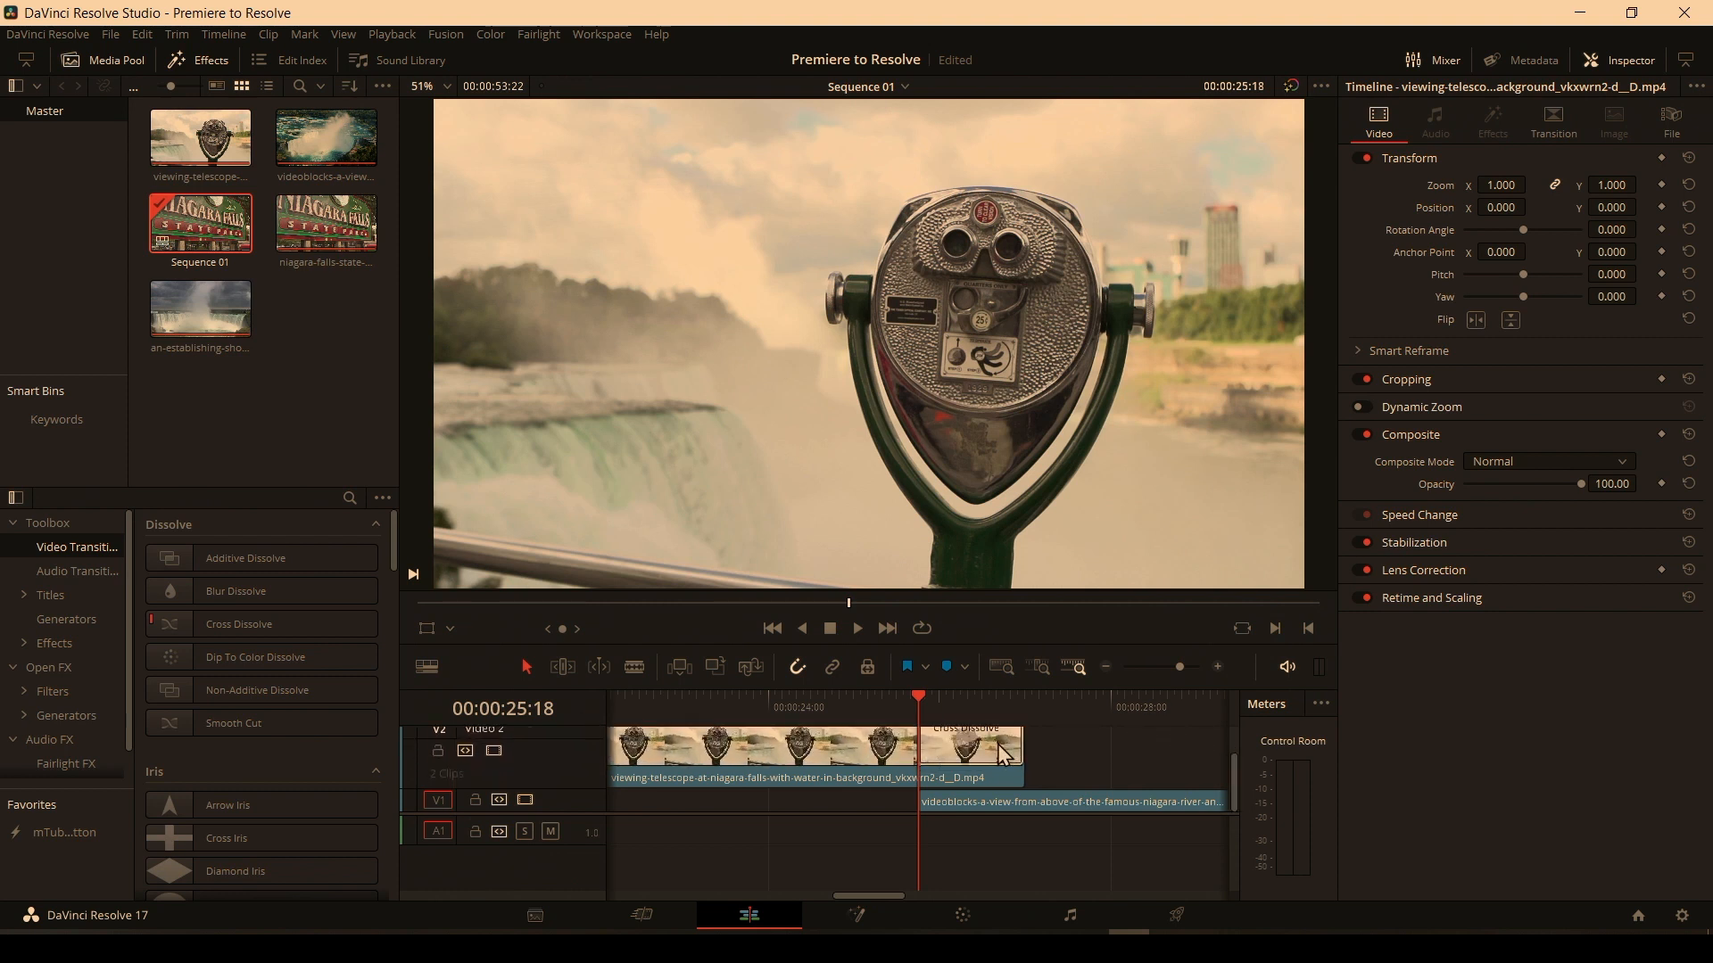
click(988, 743)
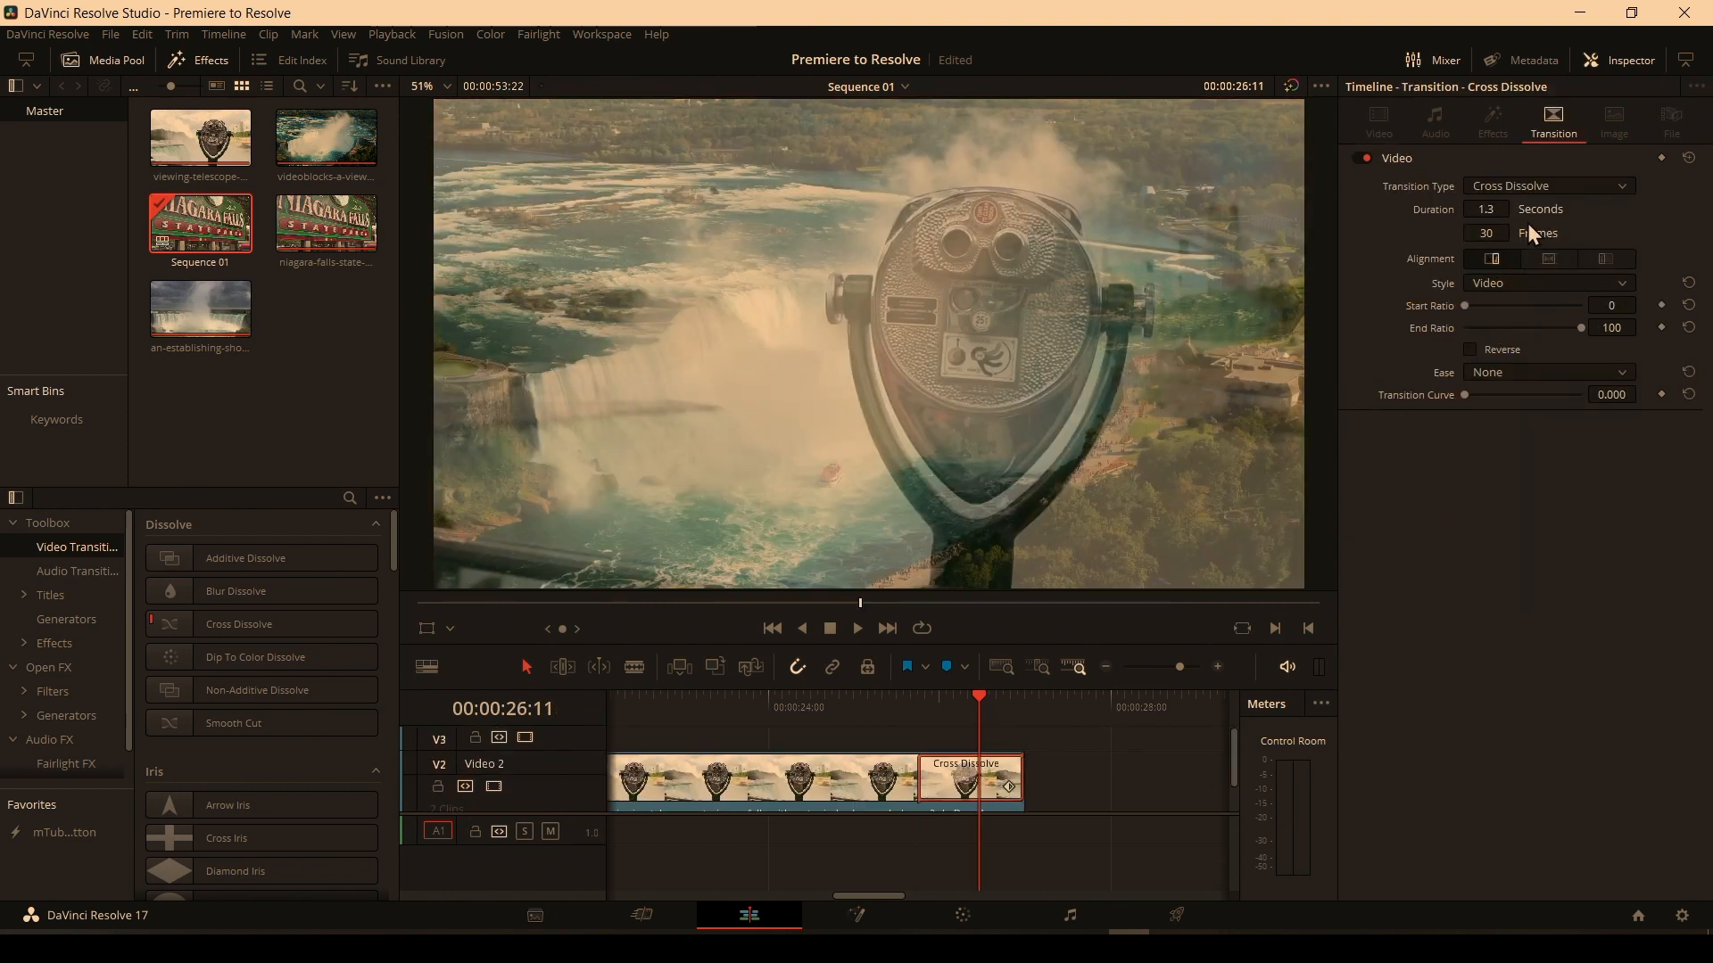
click(1620, 187)
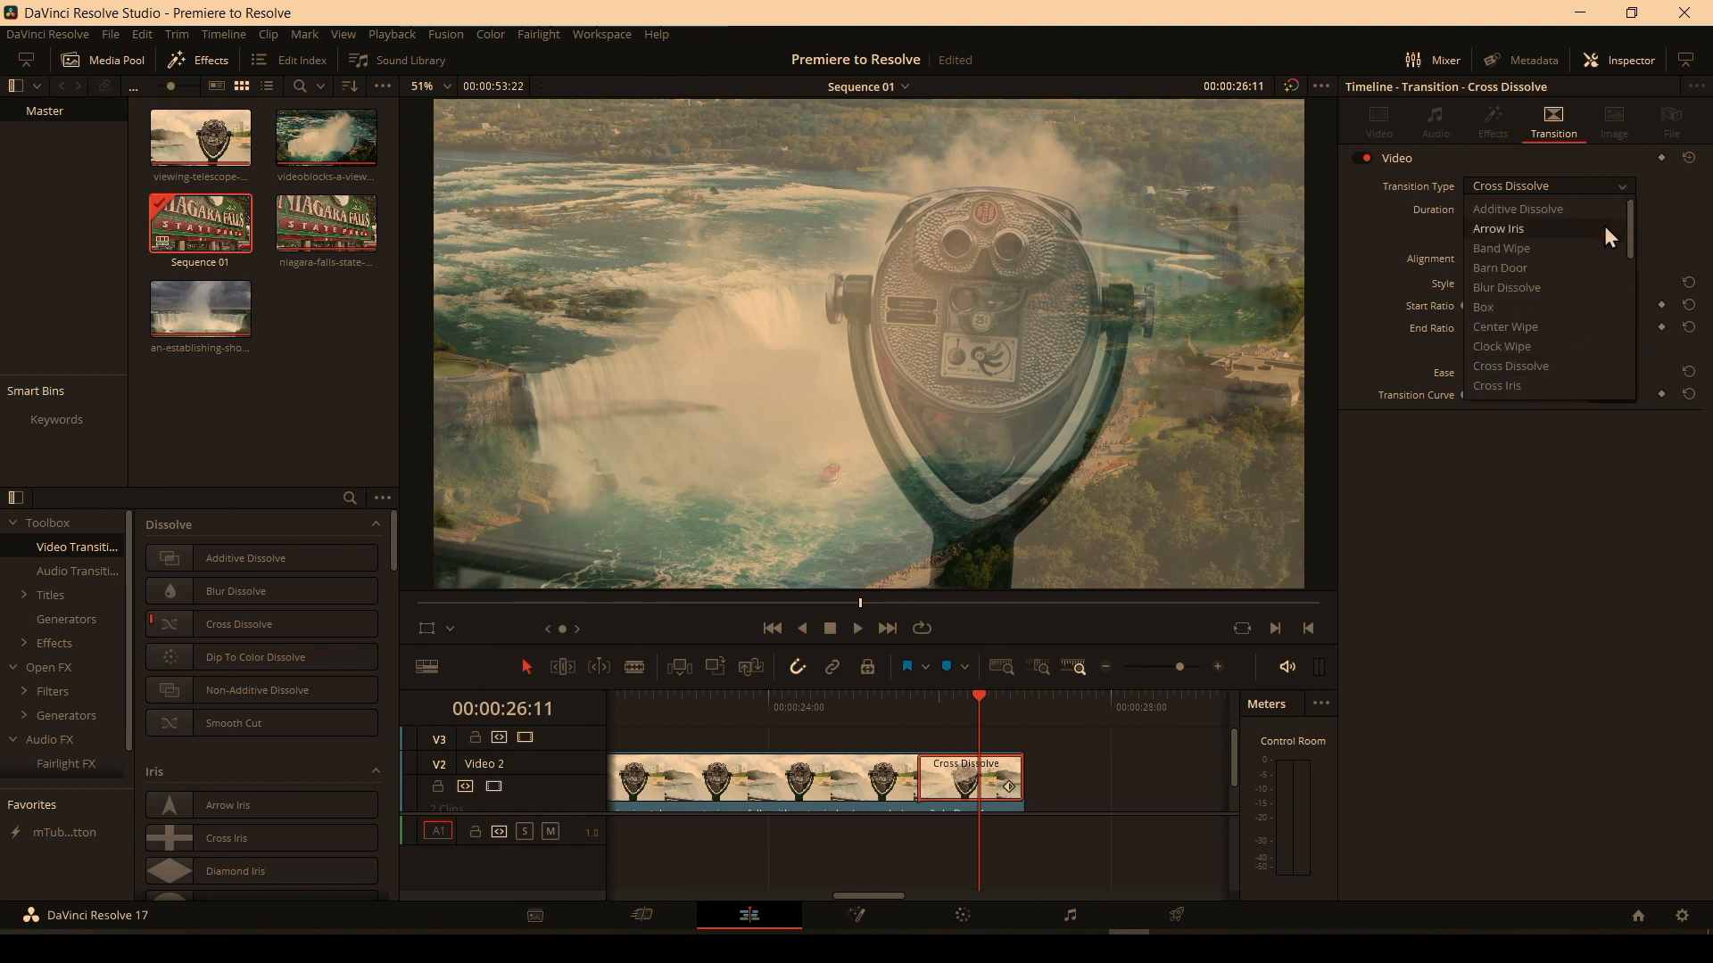
mouse_move(1634, 245)
mouse_down()
mouse_move(1630, 393)
mouse_move(1614, 220)
mouse_up()
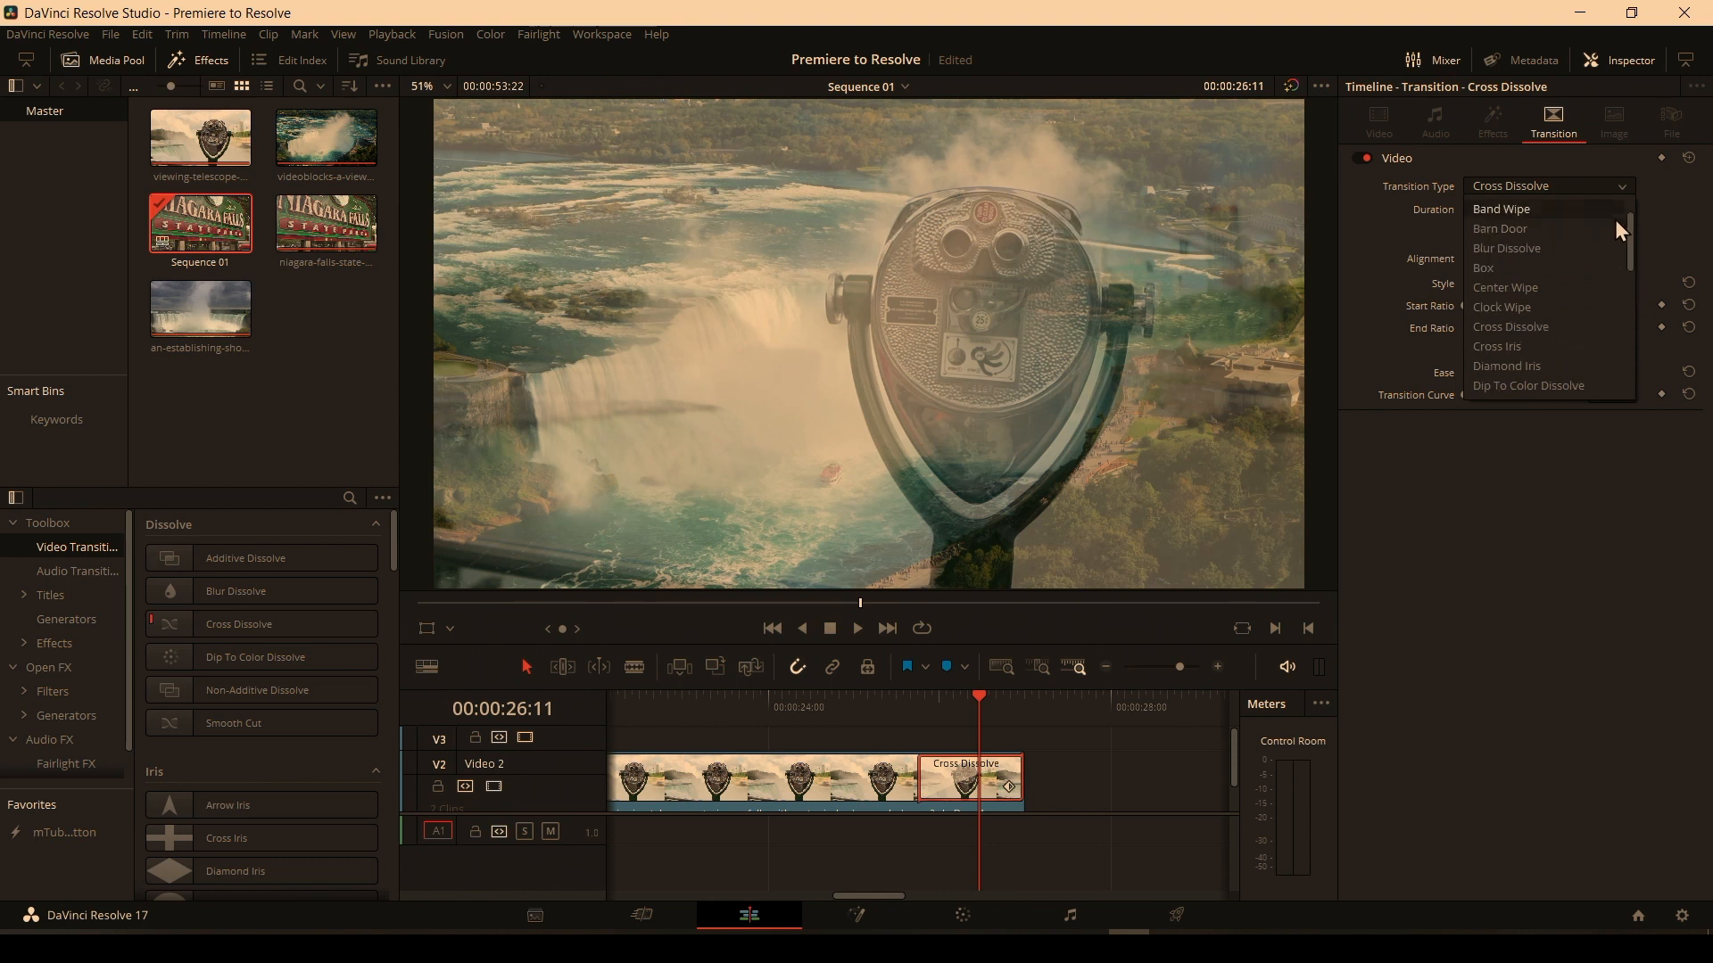
click(1592, 533)
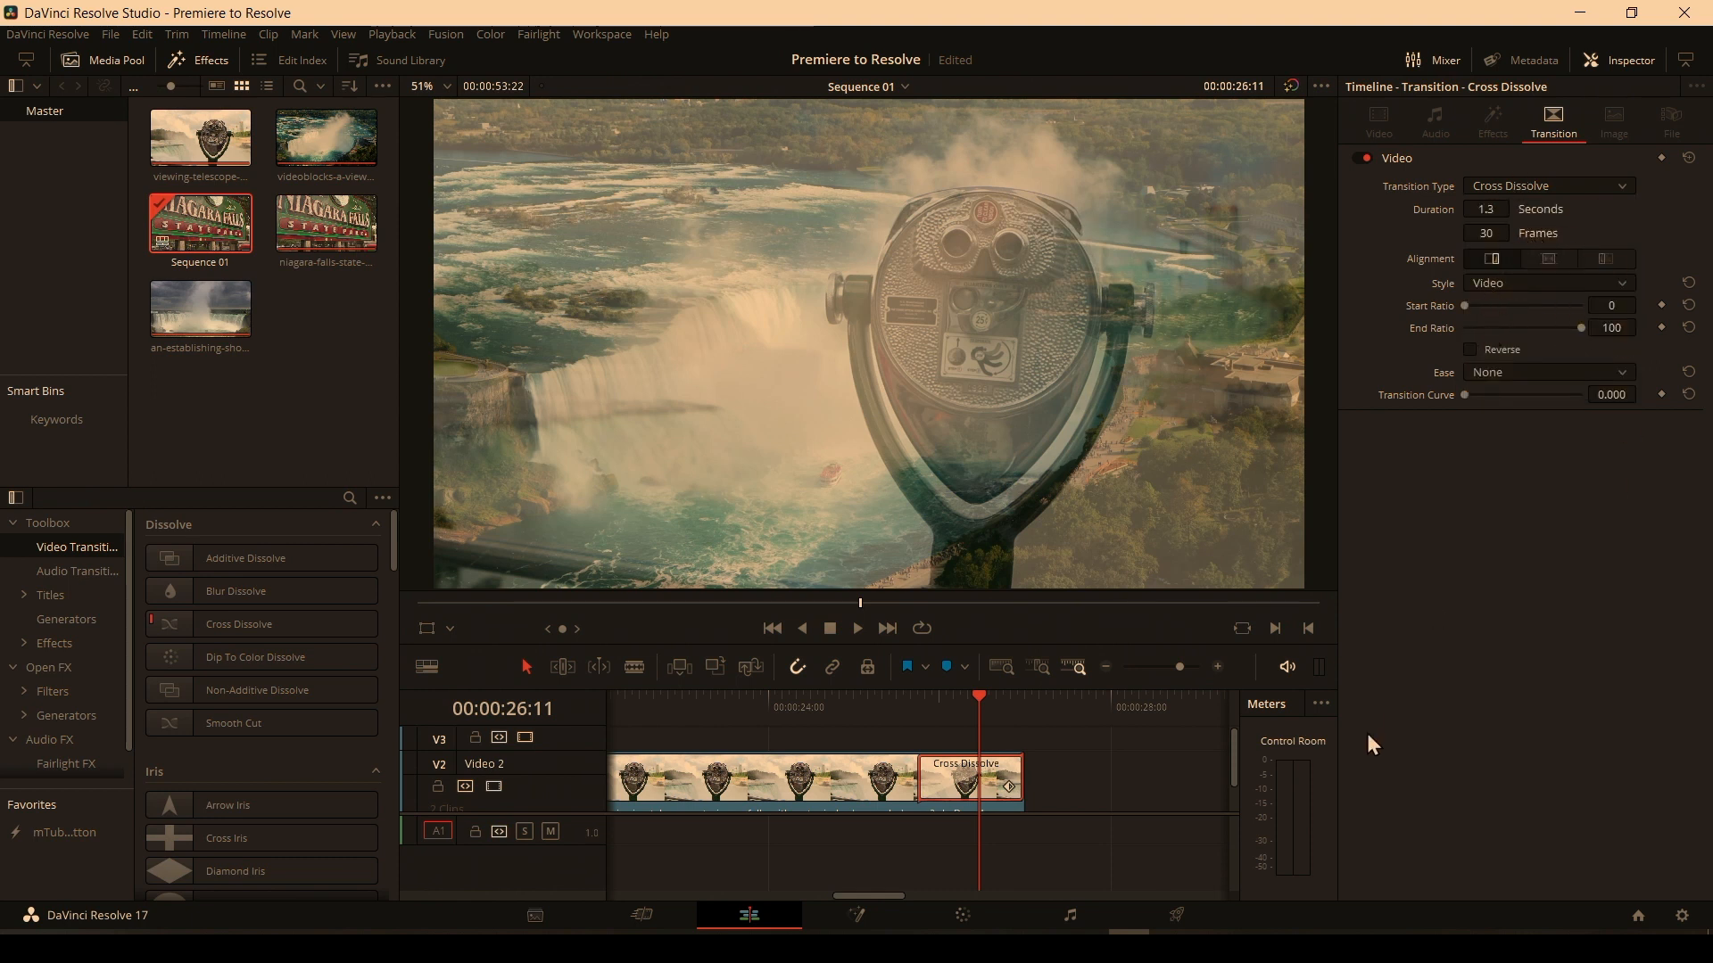
Zoom the timeline back out and scrub the playhead around the transition again.
click(1105, 668)
click(1104, 667)
click(1104, 667)
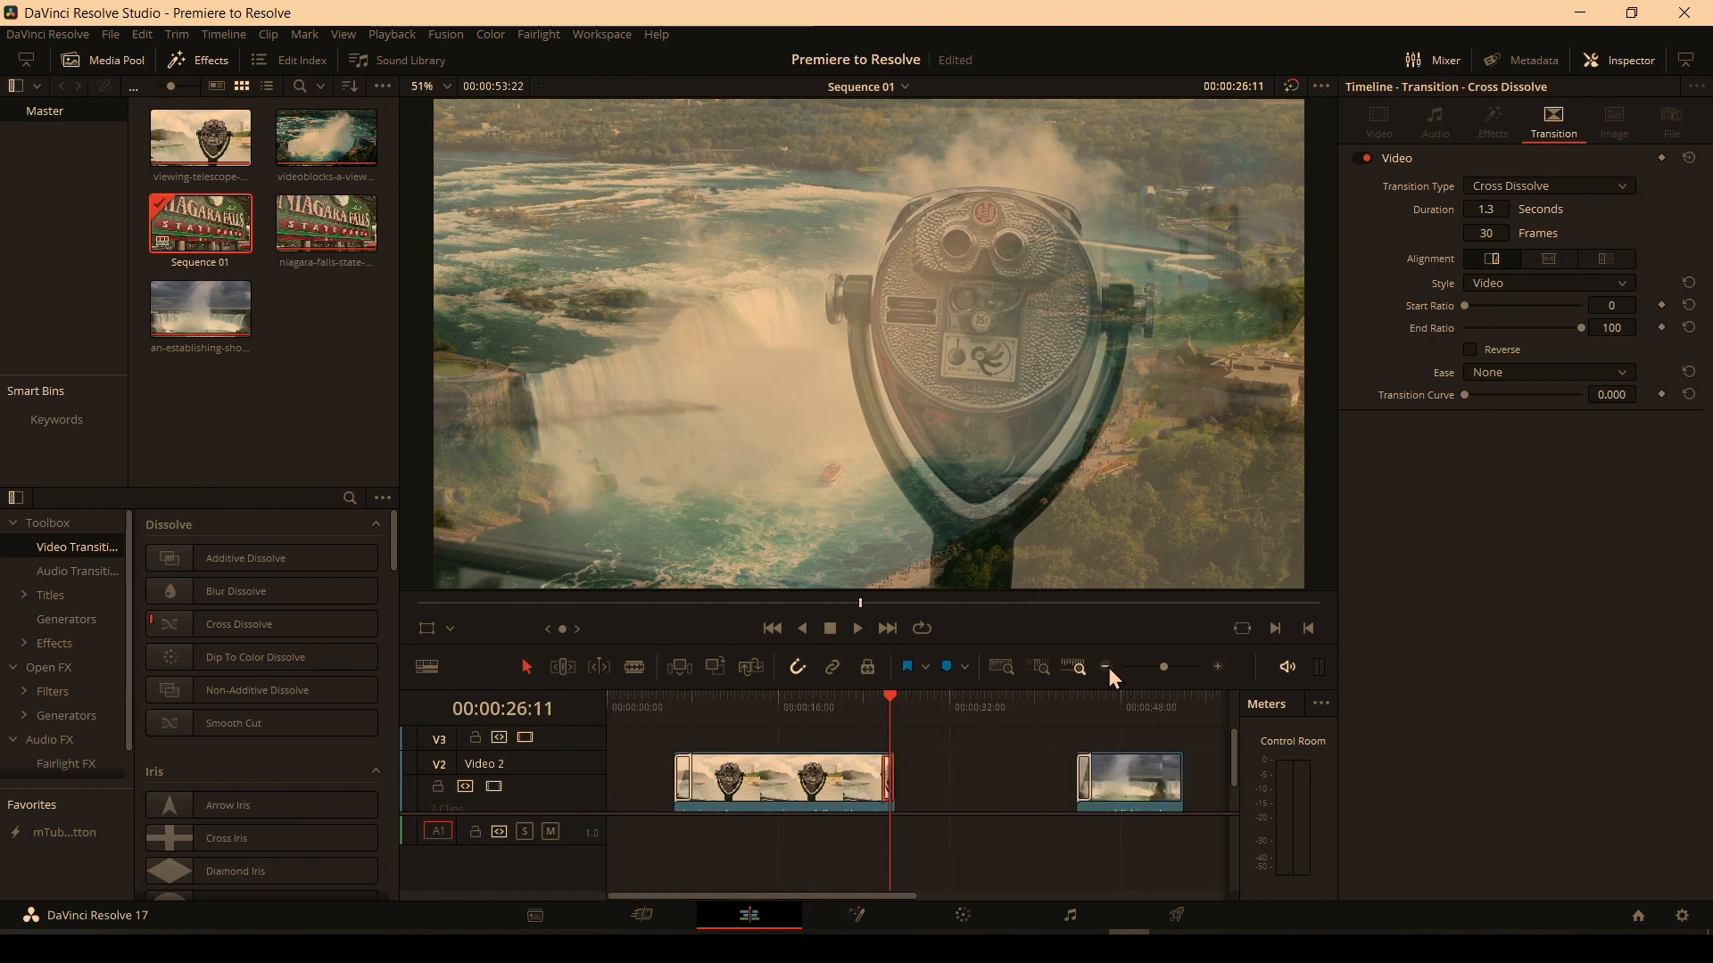
click(1107, 667)
scroll(812, 784, down, 2)
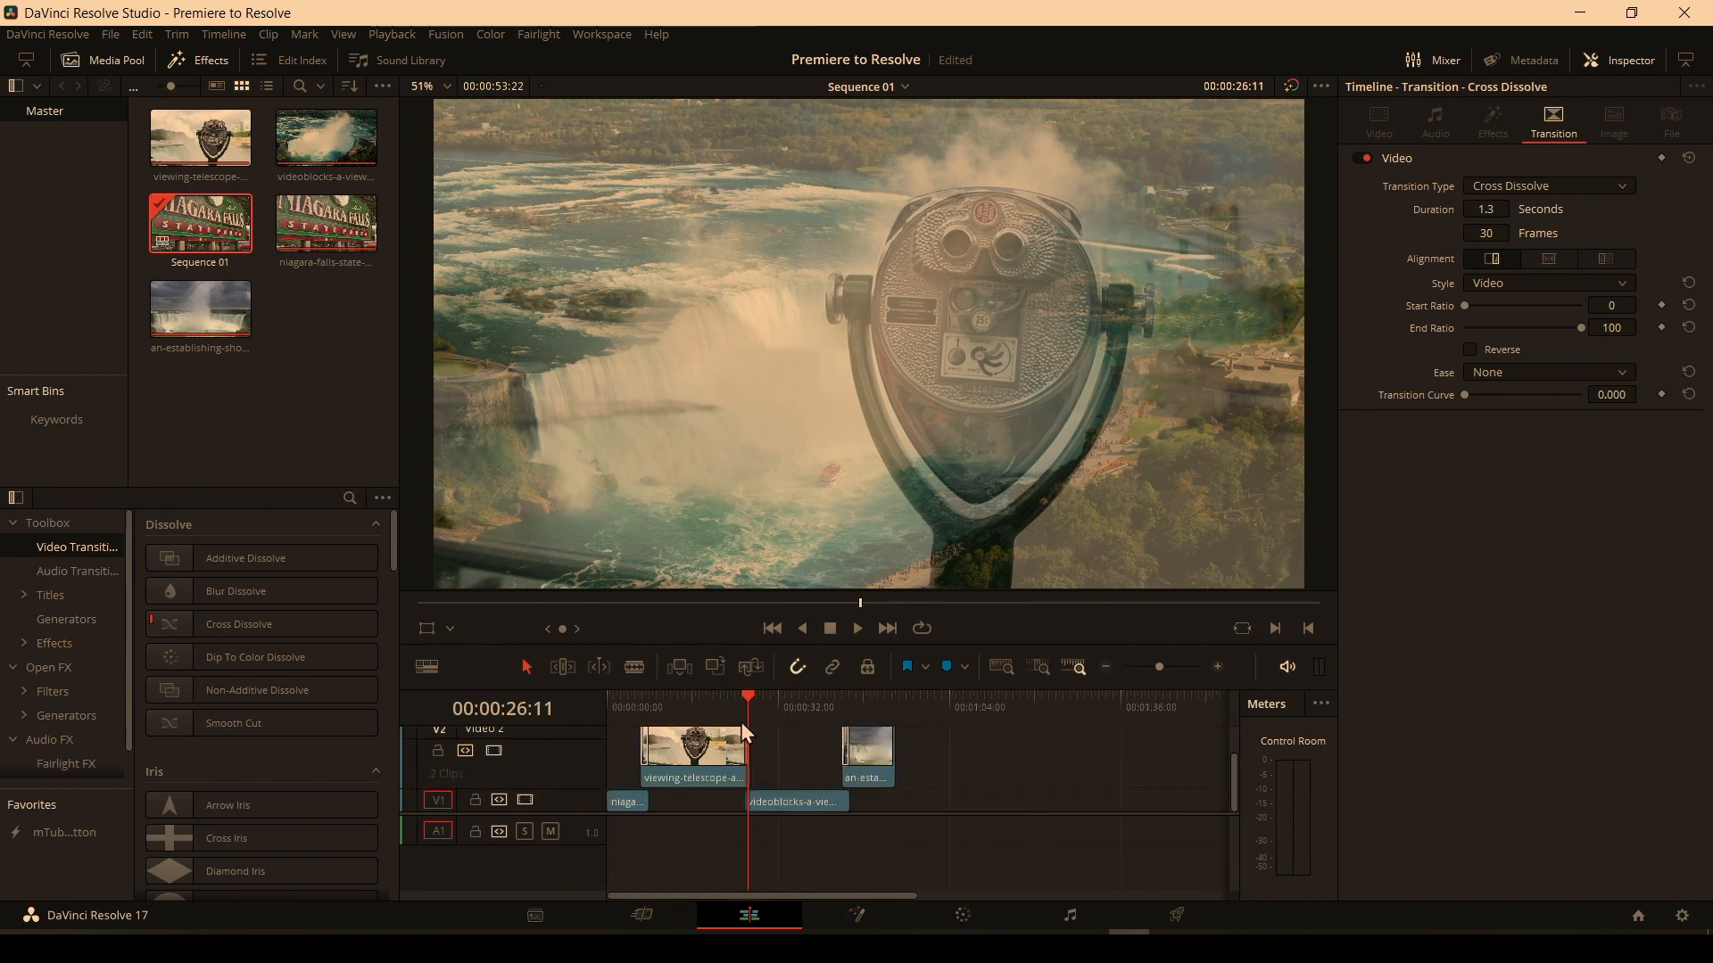
scroll(584, 812, up, 2)
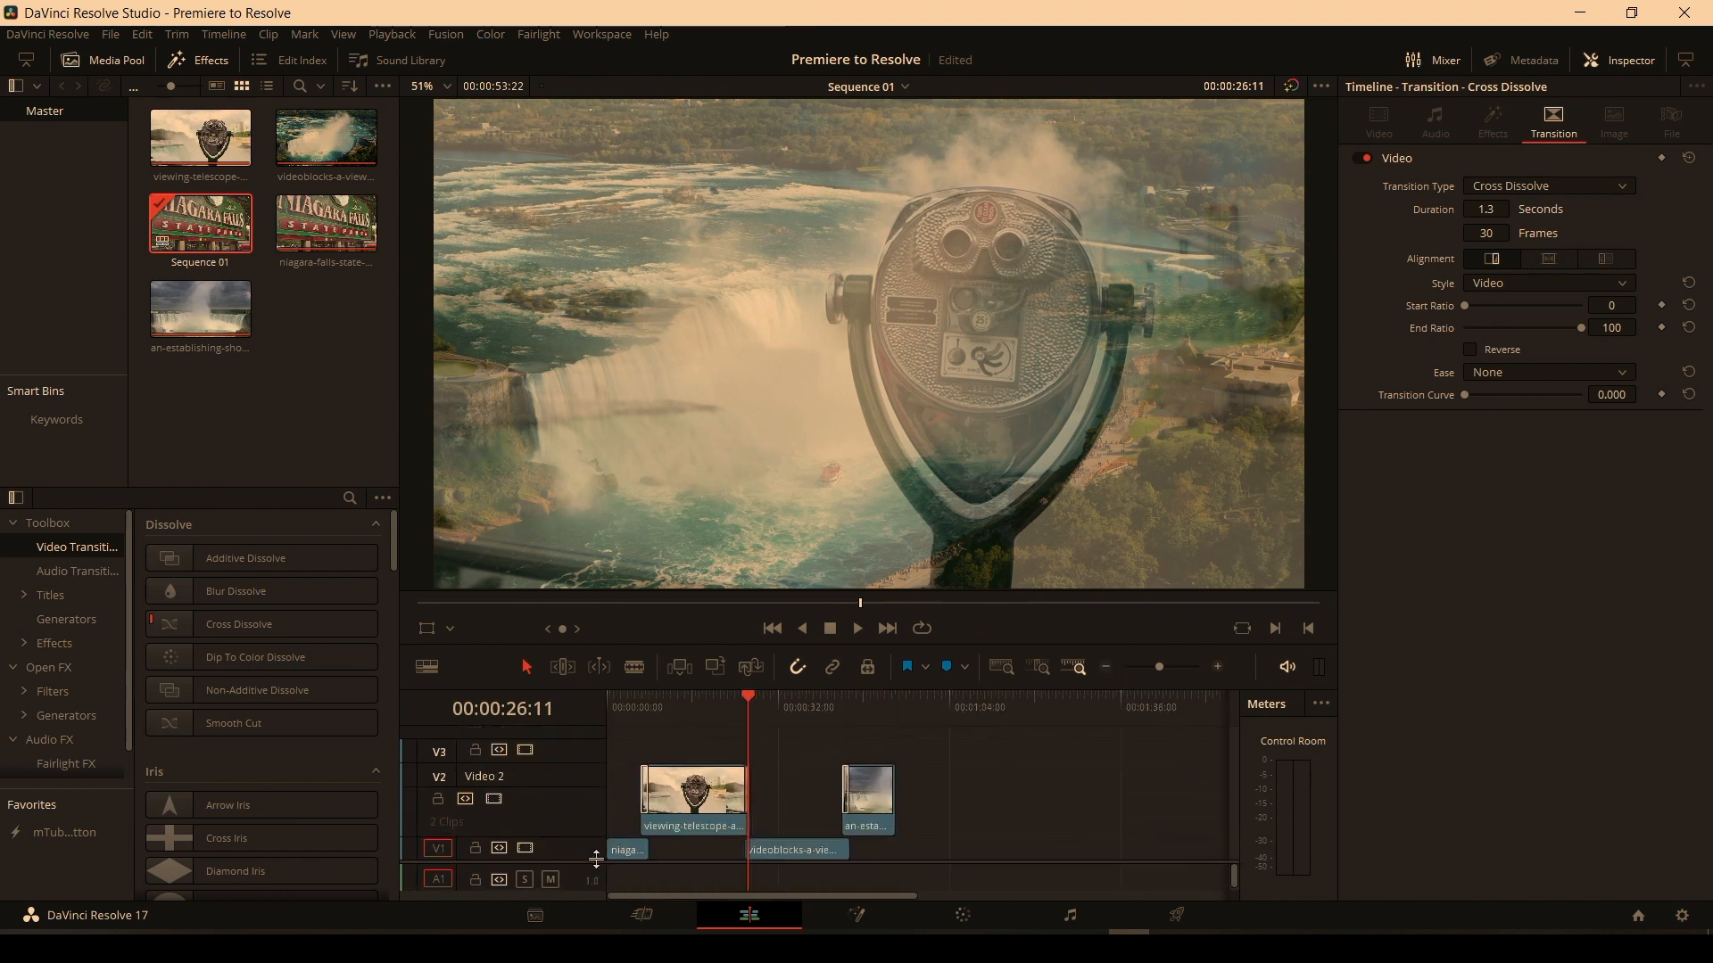
click(752, 707)
drag(762, 704, 842, 704)
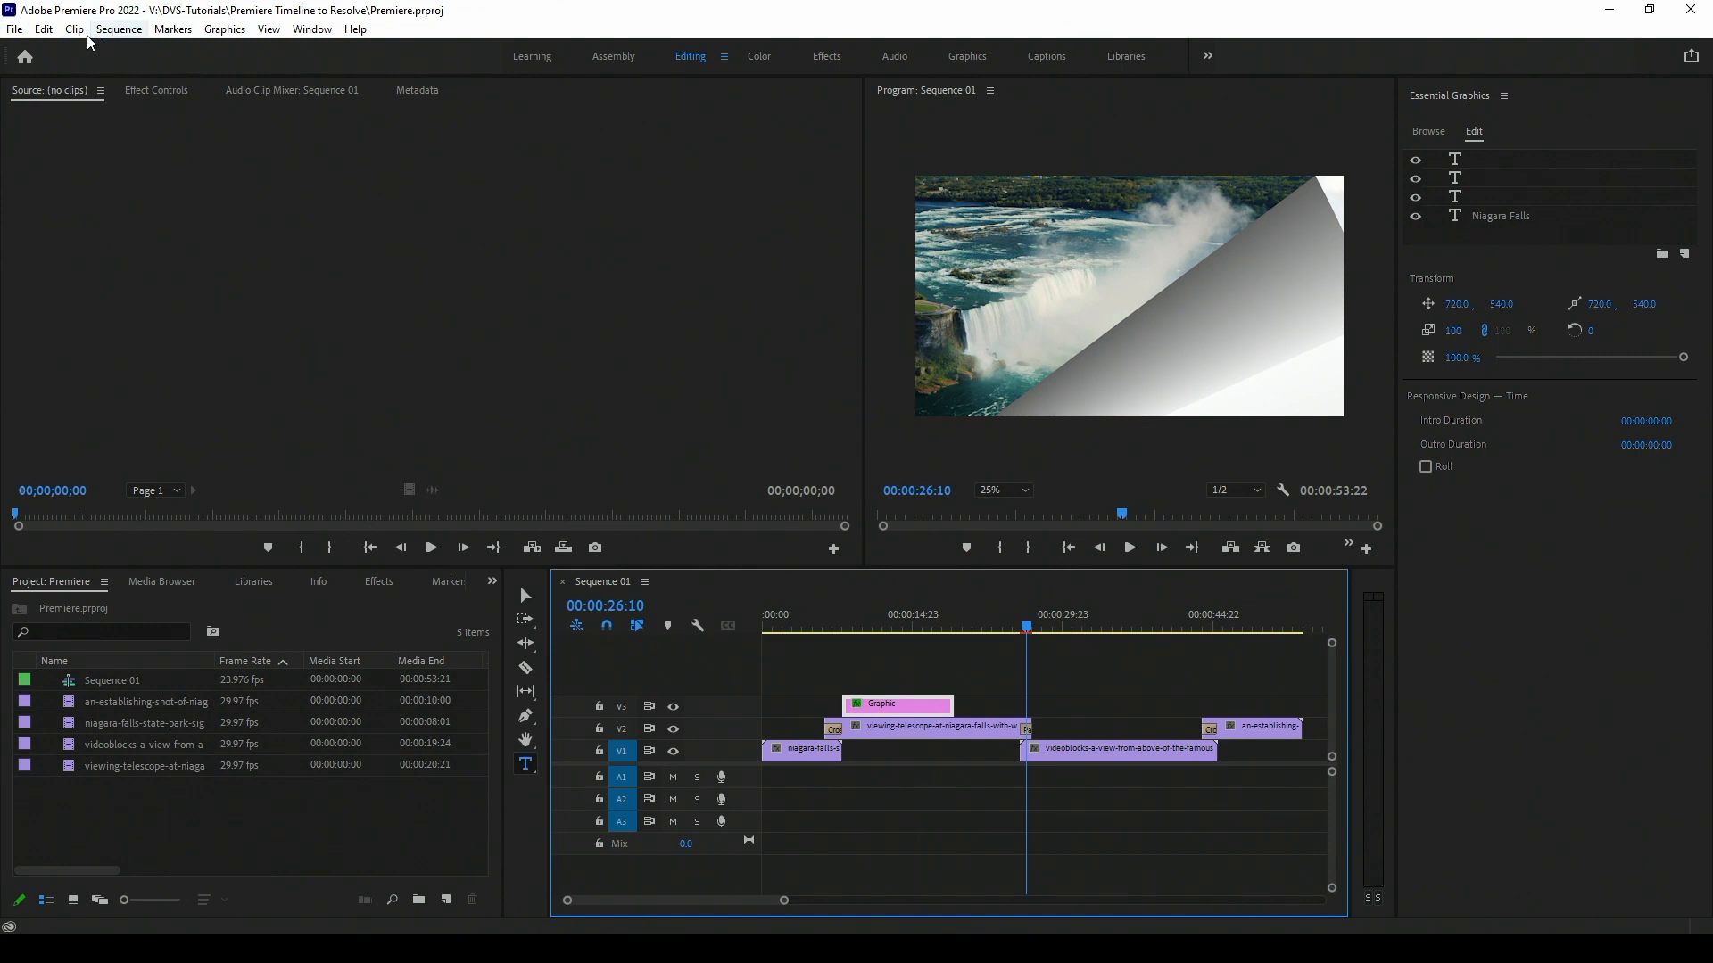
Export the sequence as an AAF with mixdown video, saving it as Sequence 01_2.aaf in the tutorial folder.
click(14, 28)
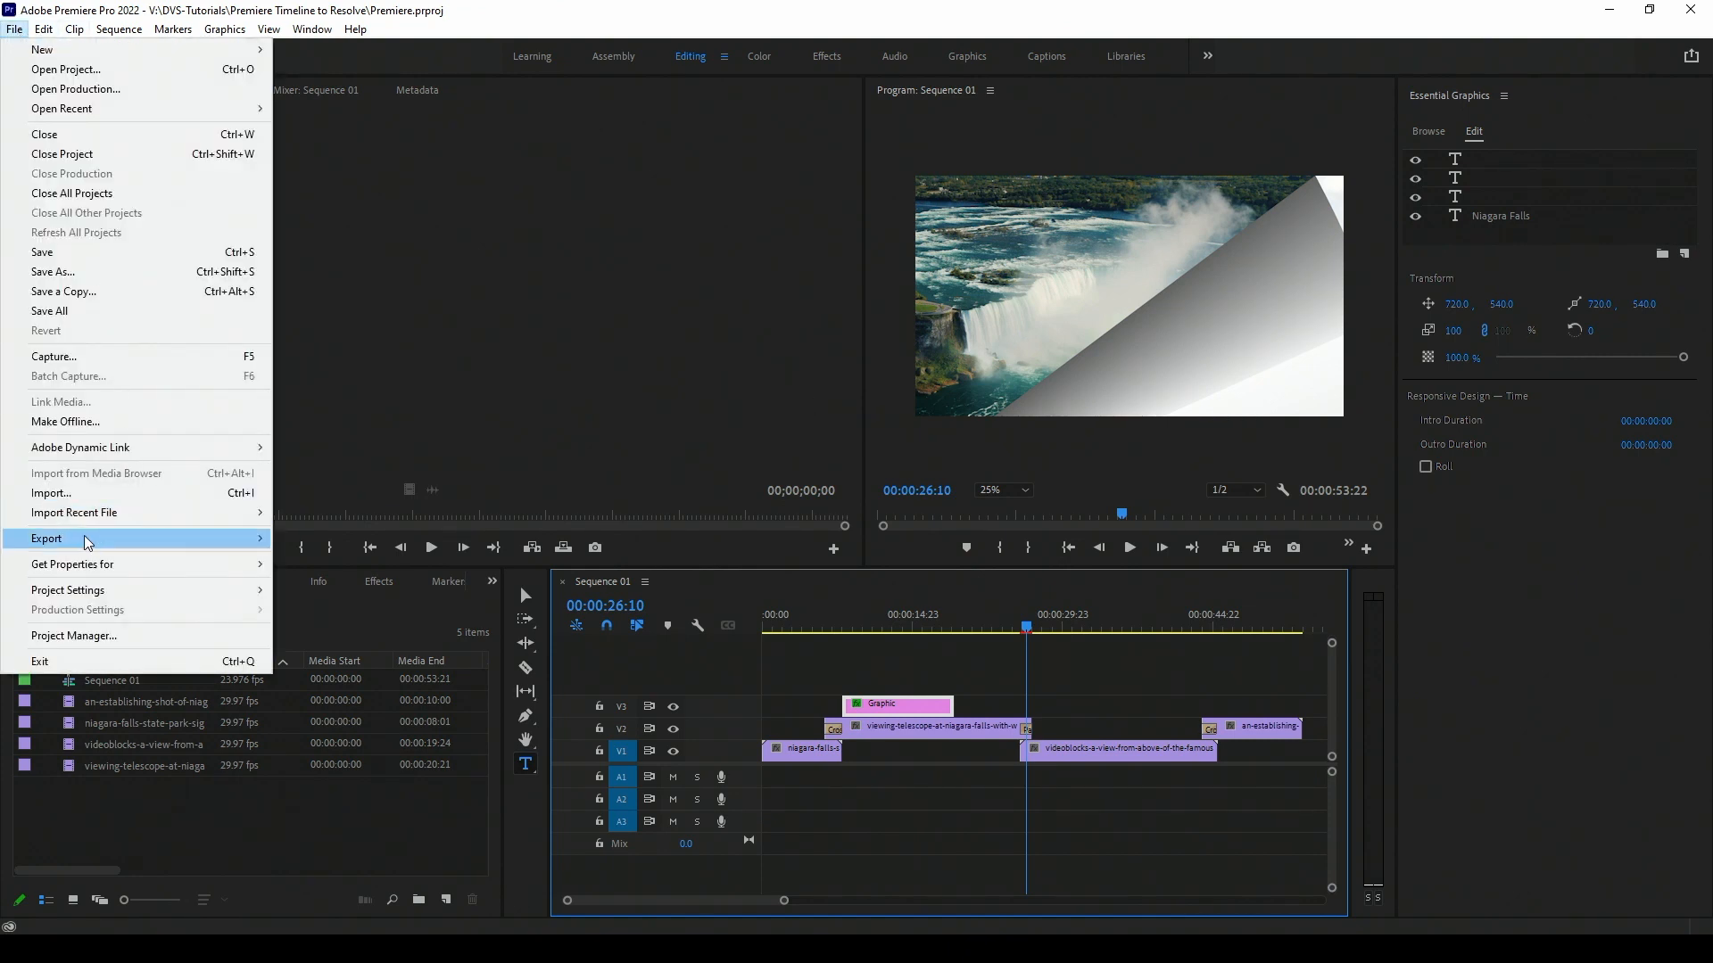
mouse_move(88, 542)
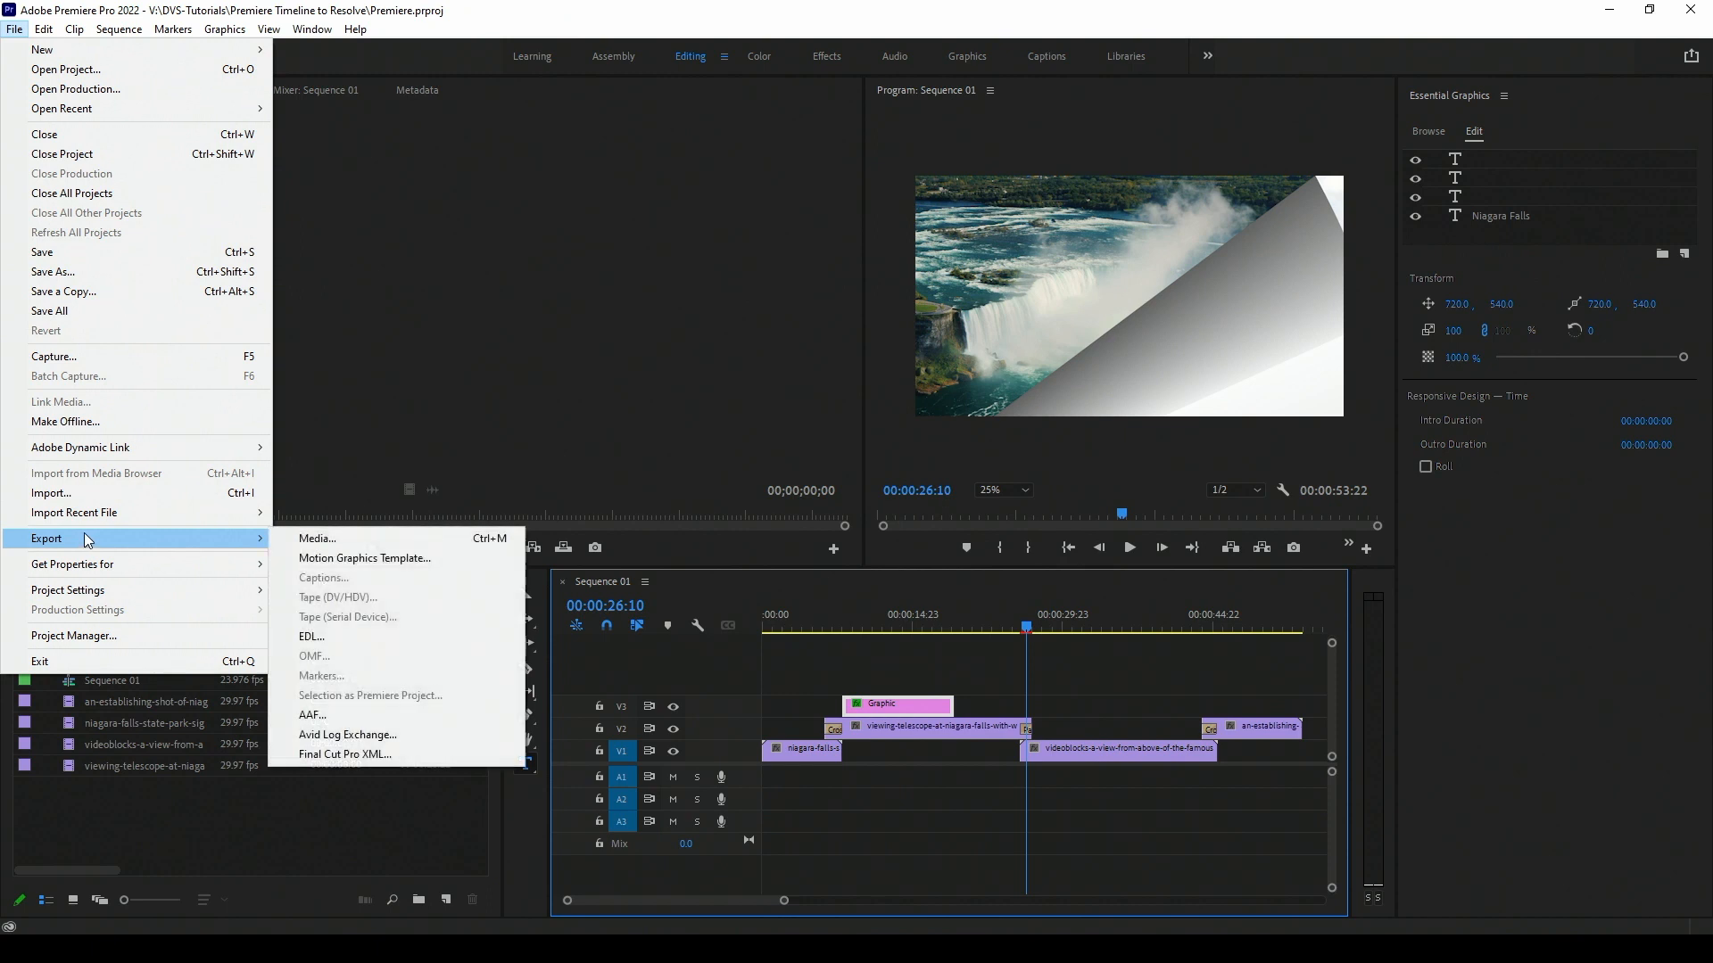
click(335, 719)
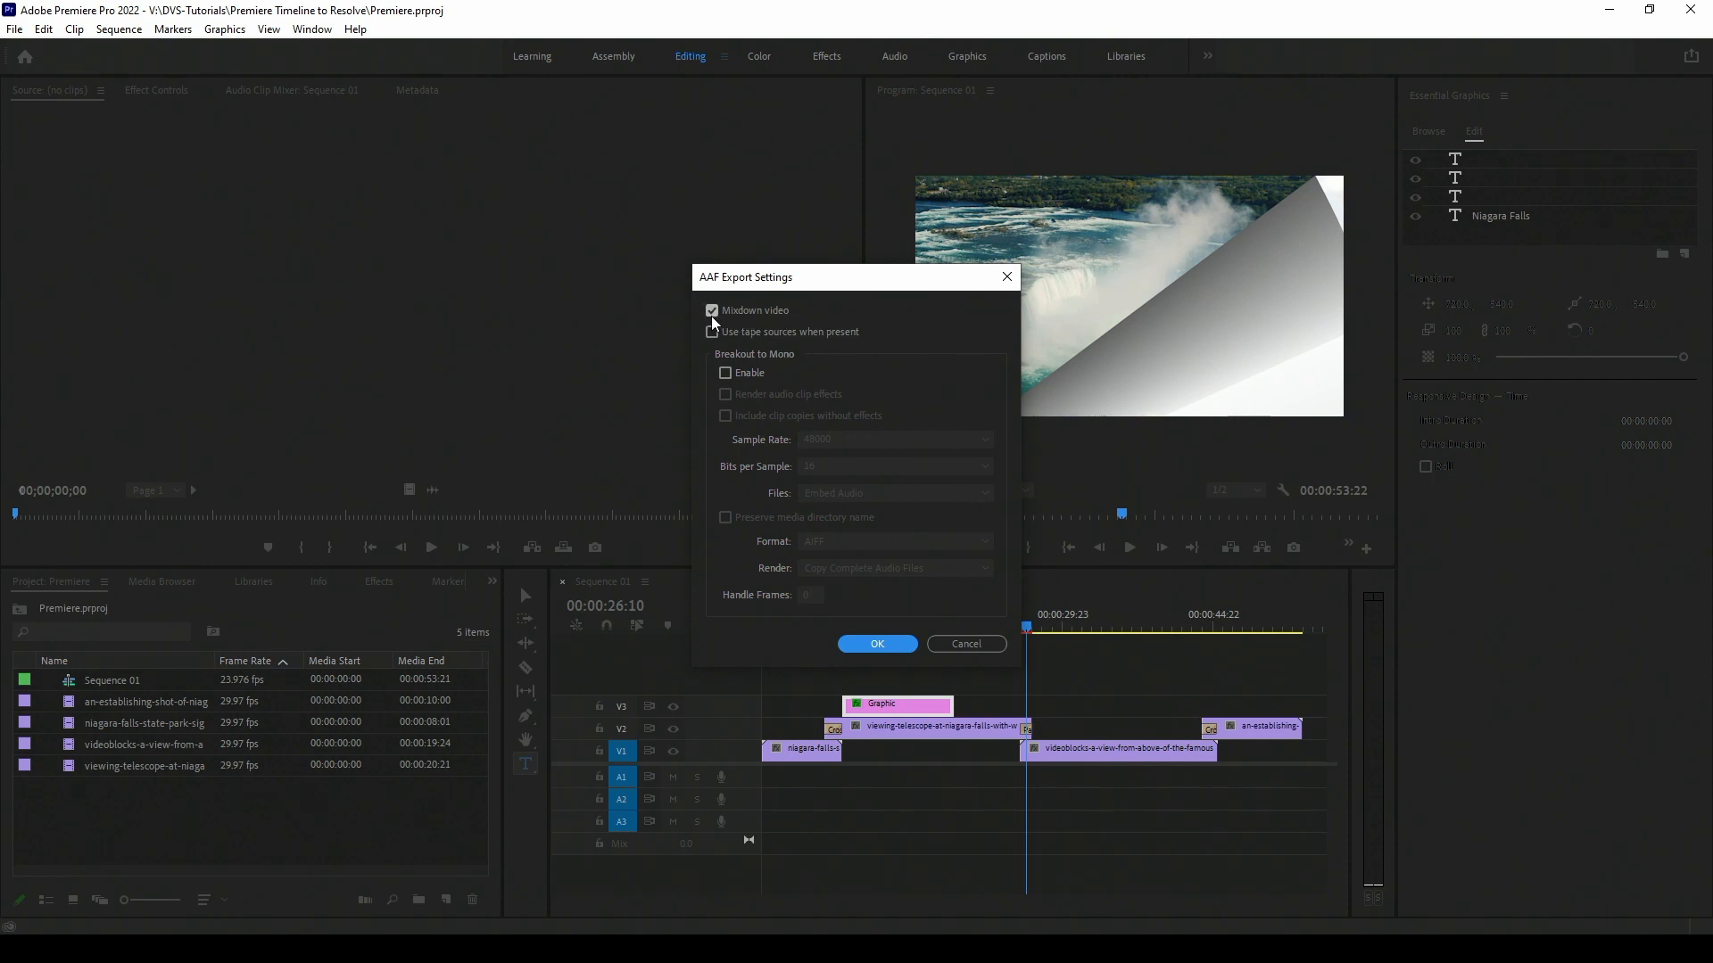
click(879, 644)
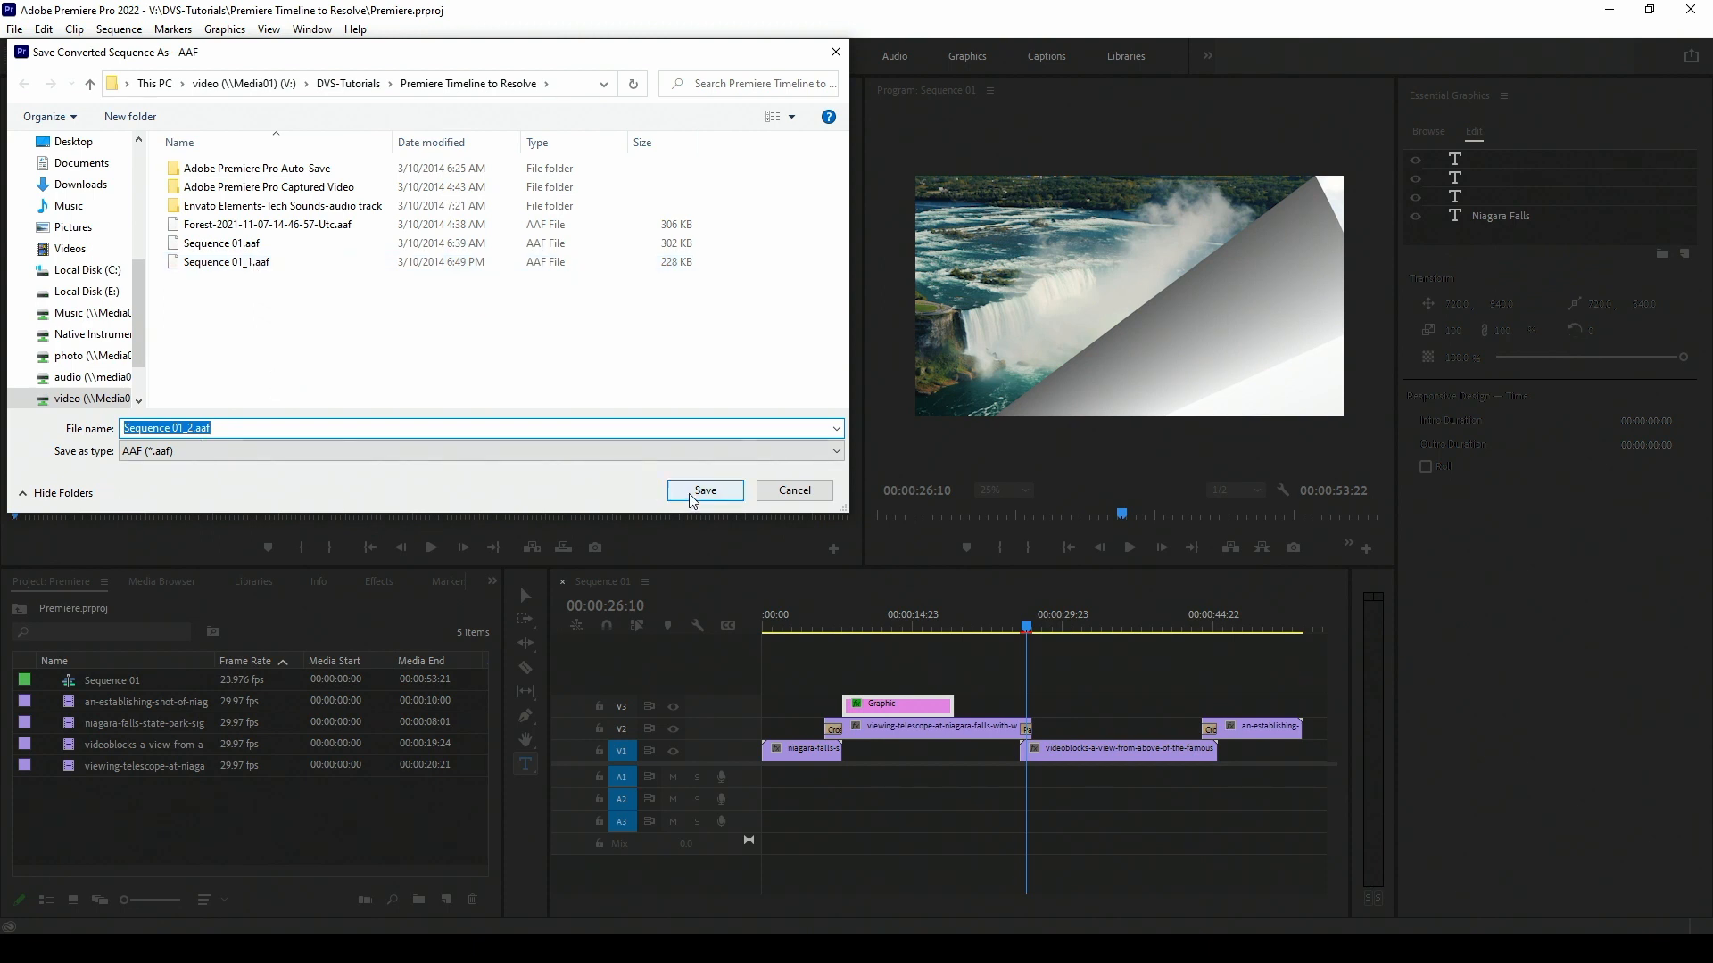
click(789, 490)
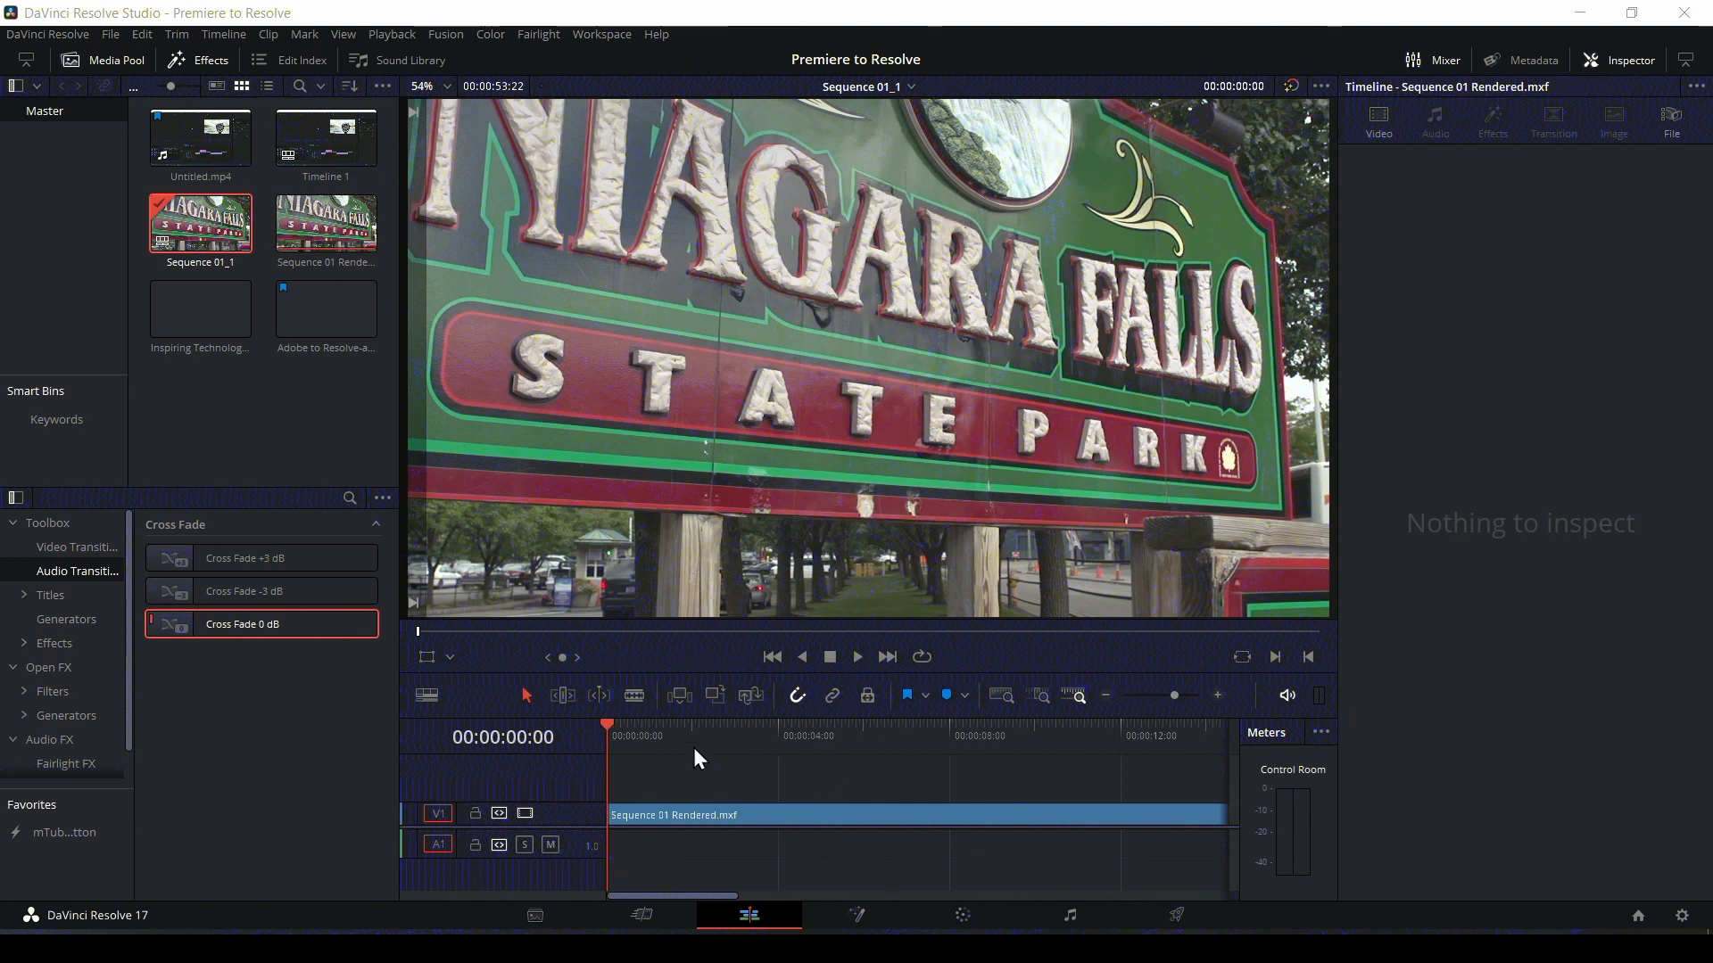
In DaVinci Resolve, scrub through the rendered Sequence 01 clip, select it and park the playhead inside the page-peel transition.
drag(660, 729, 990, 734)
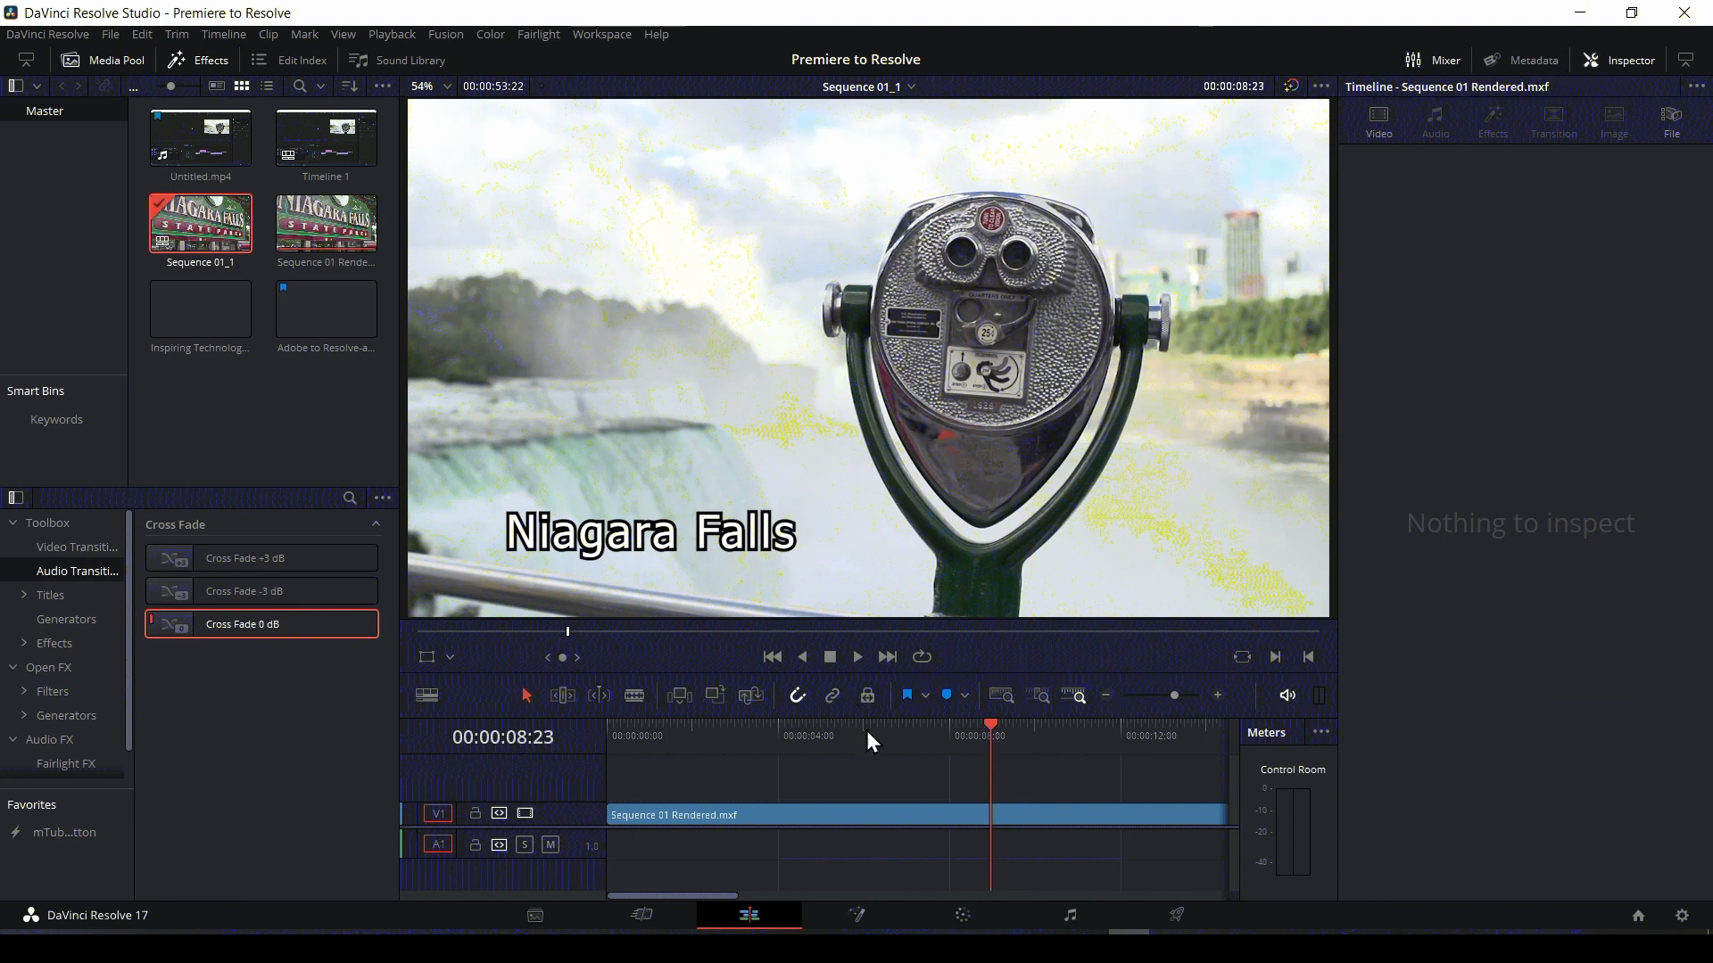
drag(694, 896, 862, 902)
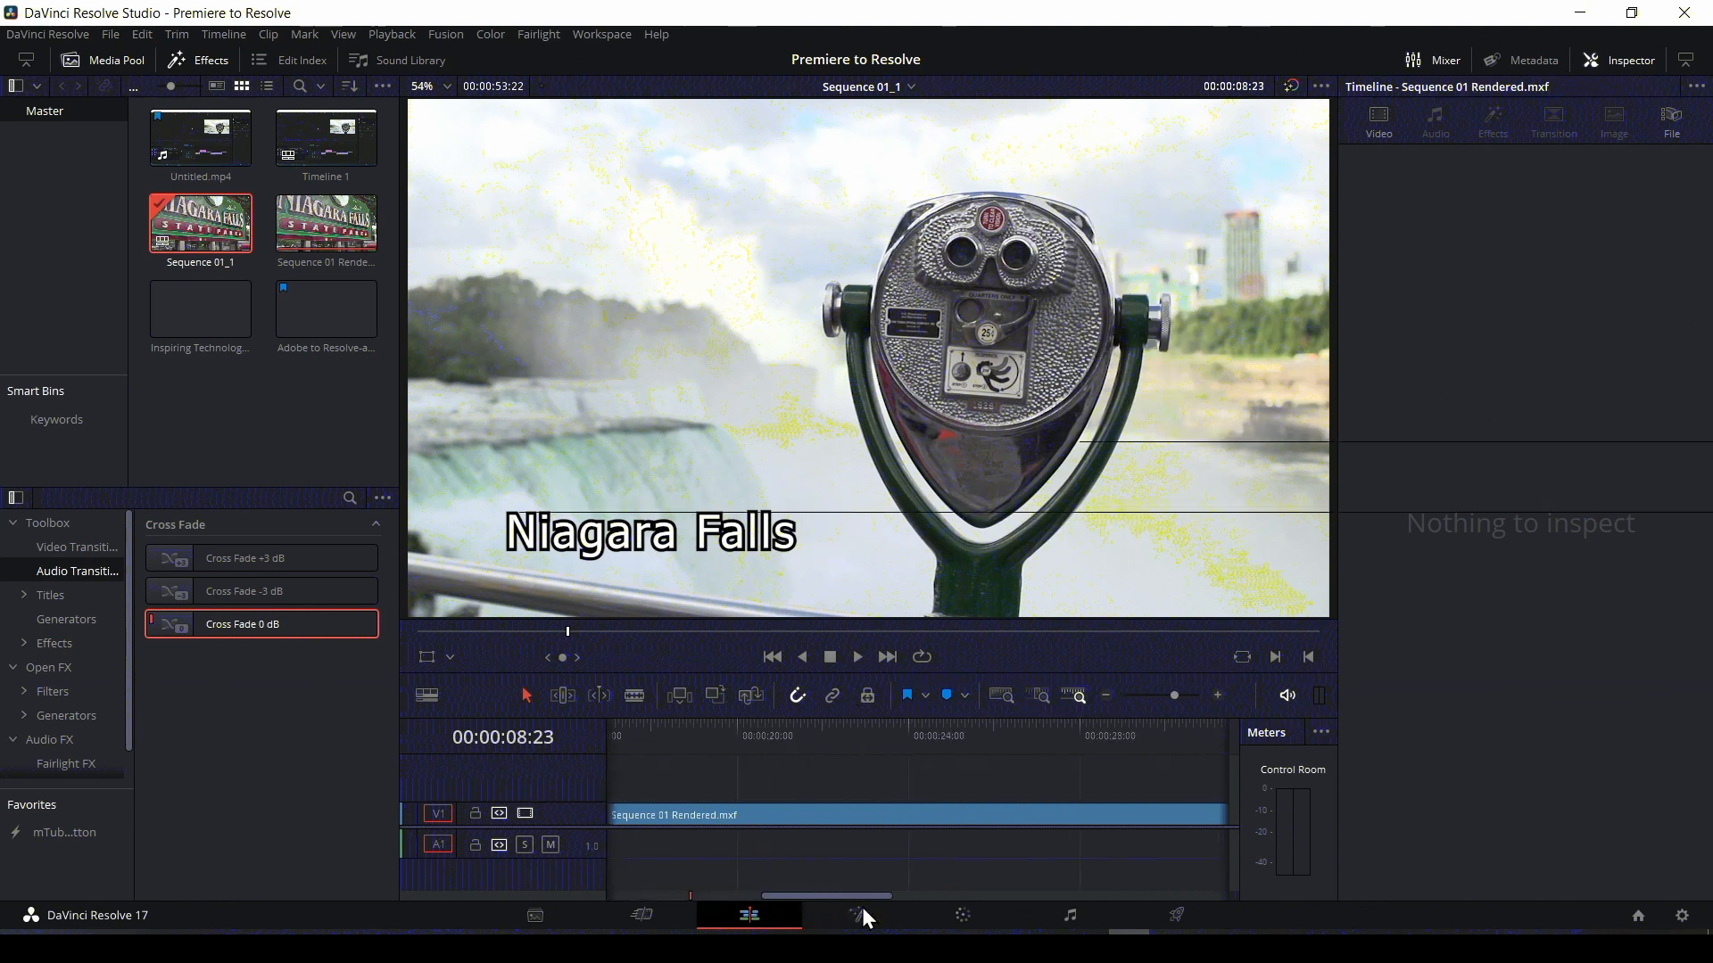
drag(636, 731, 977, 742)
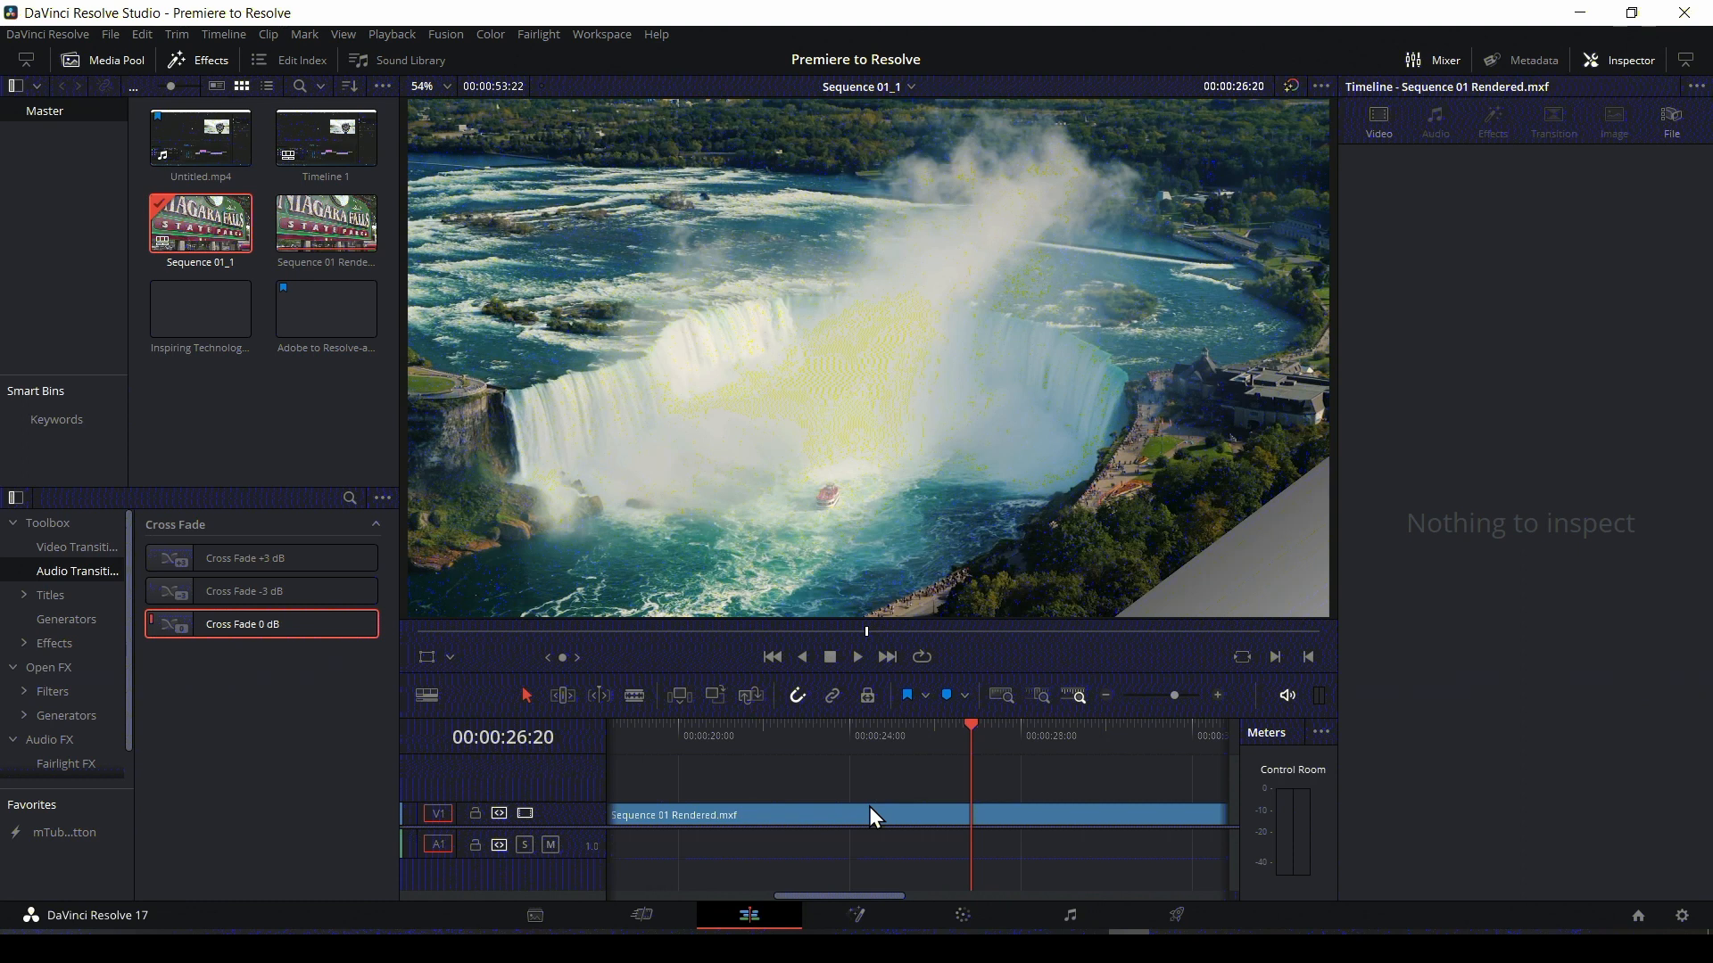
click(869, 806)
click(943, 730)
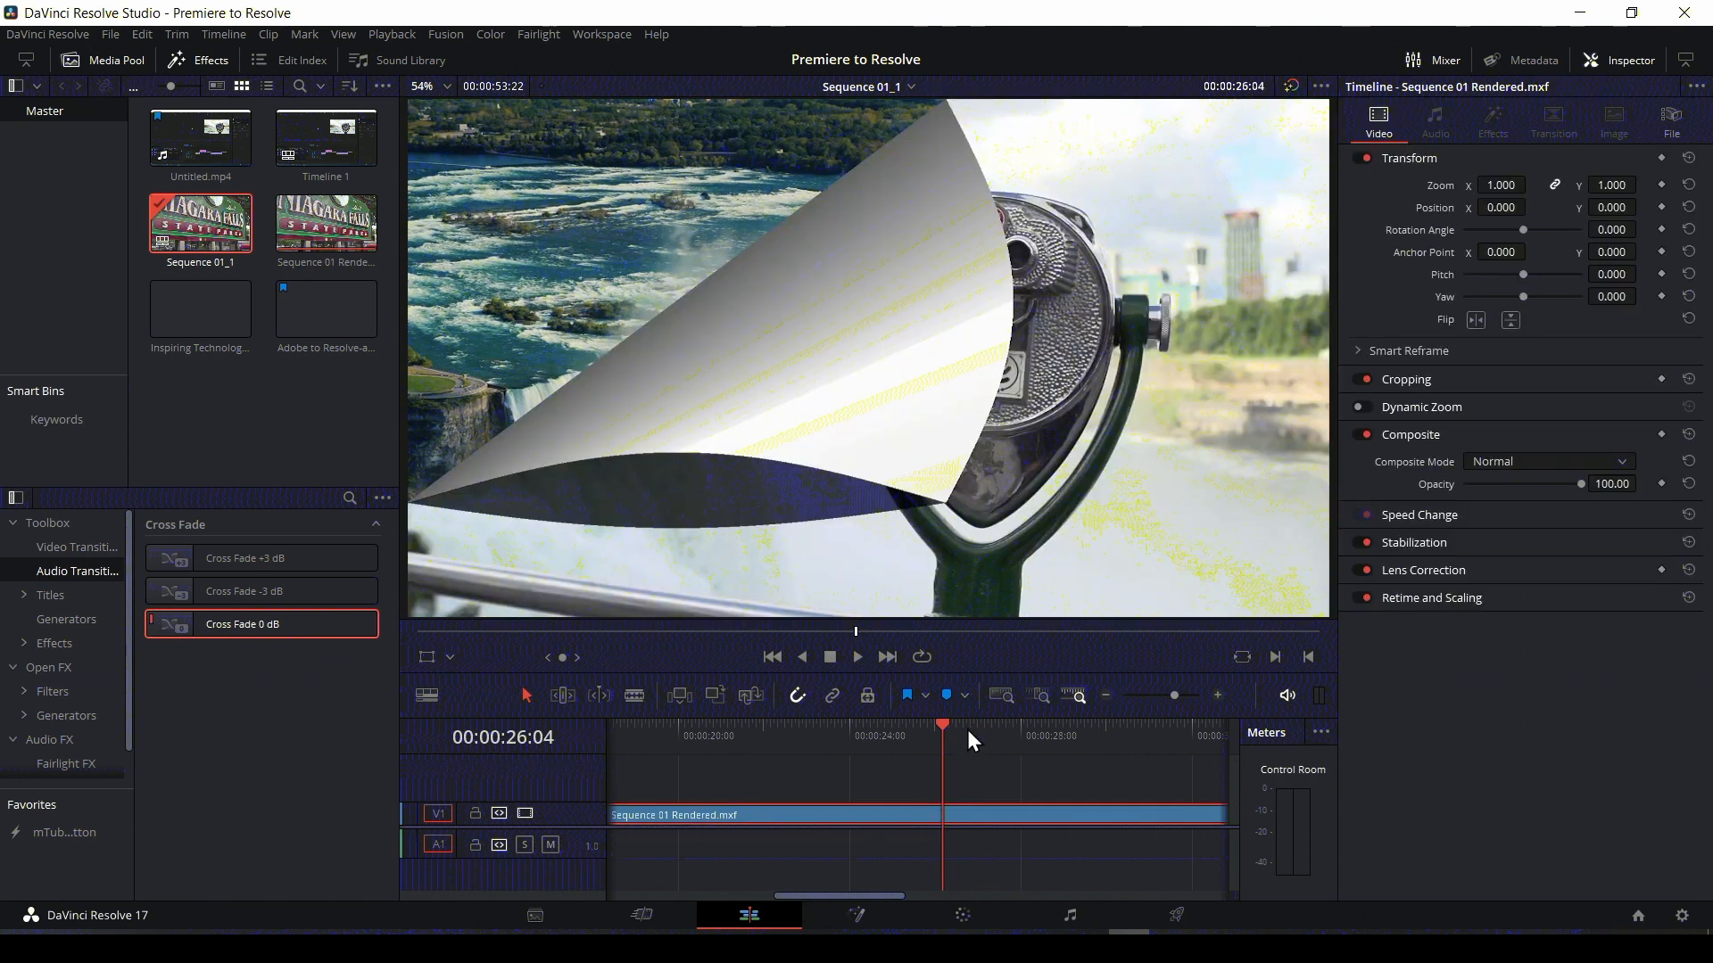